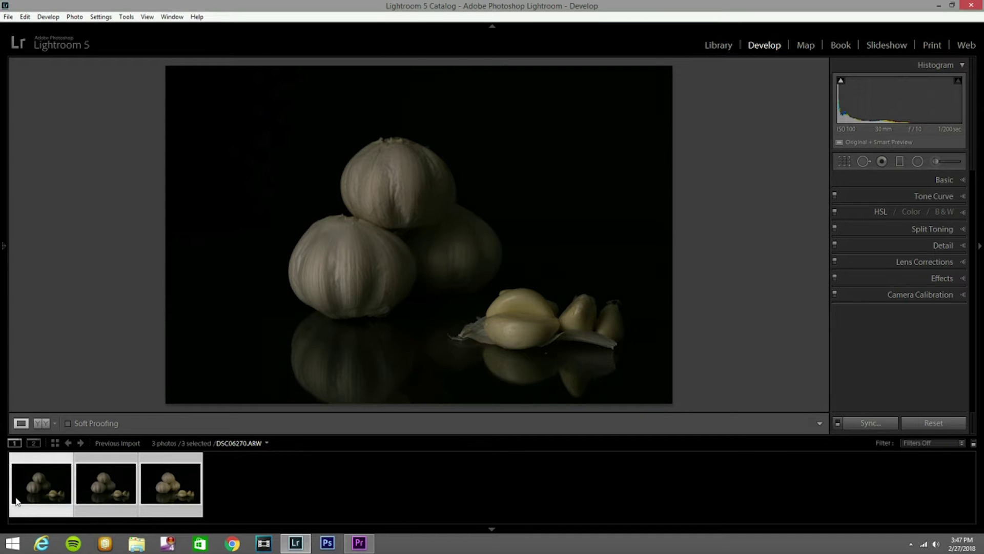
Examine the garlic in close-up, then return to the full view of DSC06270.ARW.
{"action": "left_click", "coordinate": [569, 288]}
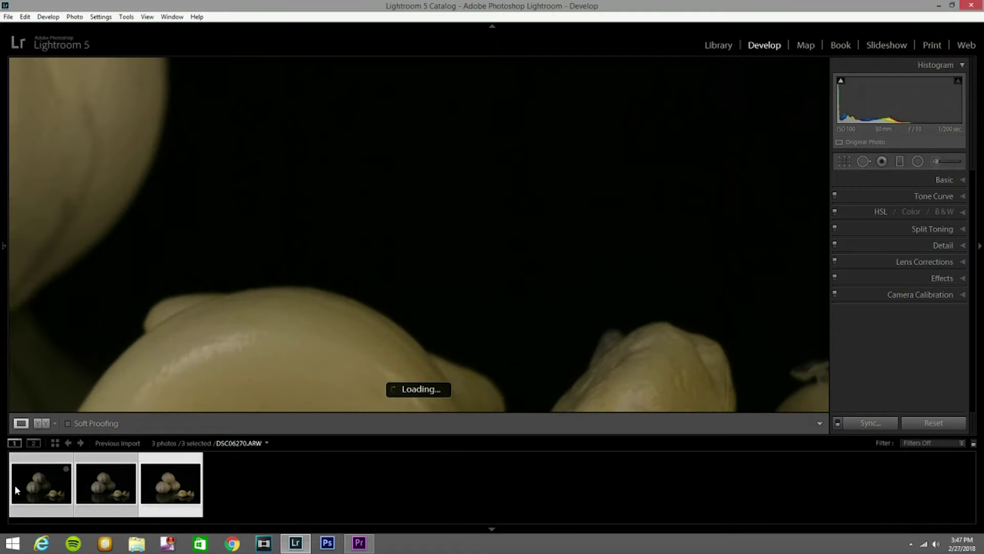
{"action": "left_click", "coordinate": [30, 484]}
{"action": "left_click", "coordinate": [330, 285]}
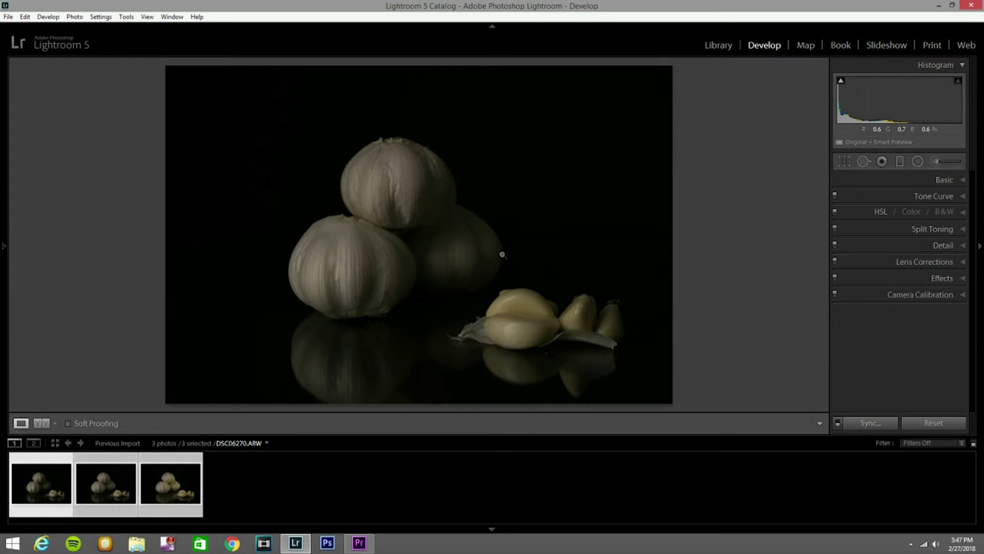
Activate the Adjustment Brush, show the selected mask overlay and set the brush size to 8.
{"action": "left_click", "coordinate": [936, 162]}
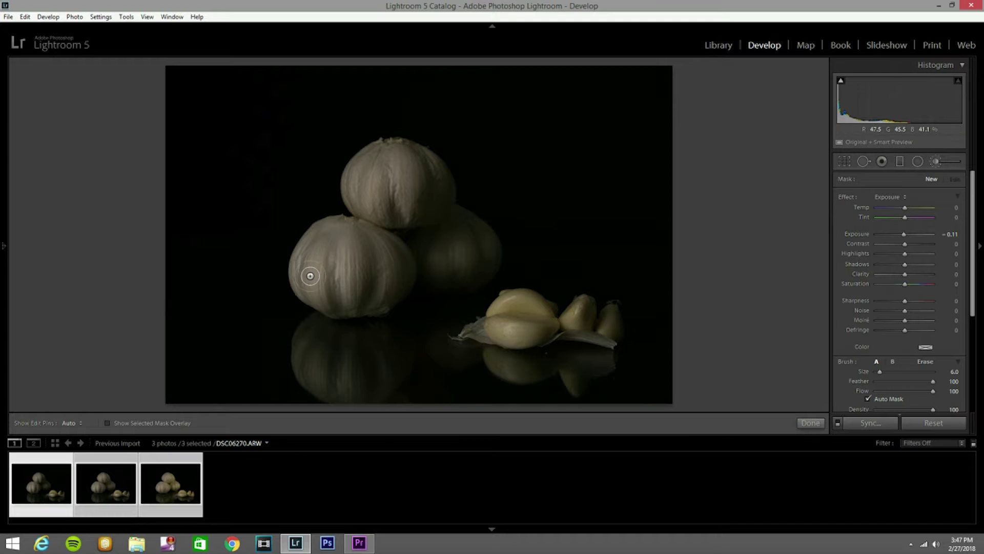
{"action": "key", "text": "bracketleft"}
{"action": "key", "text": "bracketleft"}
{"action": "key", "text": "o"}
{"action": "key", "text": "bracketright"}
{"action": "key", "text": "bracketright"}
{"action": "key", "text": "bracketright"}
{"action": "key", "text": "bracketright"}
{"action": "key", "text": "h"}
Brush marks over the dark background and the lit areas of two bulbs and the large clove, and remove them.
{"action": "left_click_drag", "start_coordinate": [328, 133], "coordinate": [220, 270]}
{"action": "left_click_drag", "start_coordinate": [263, 178], "coordinate": [198, 229]}
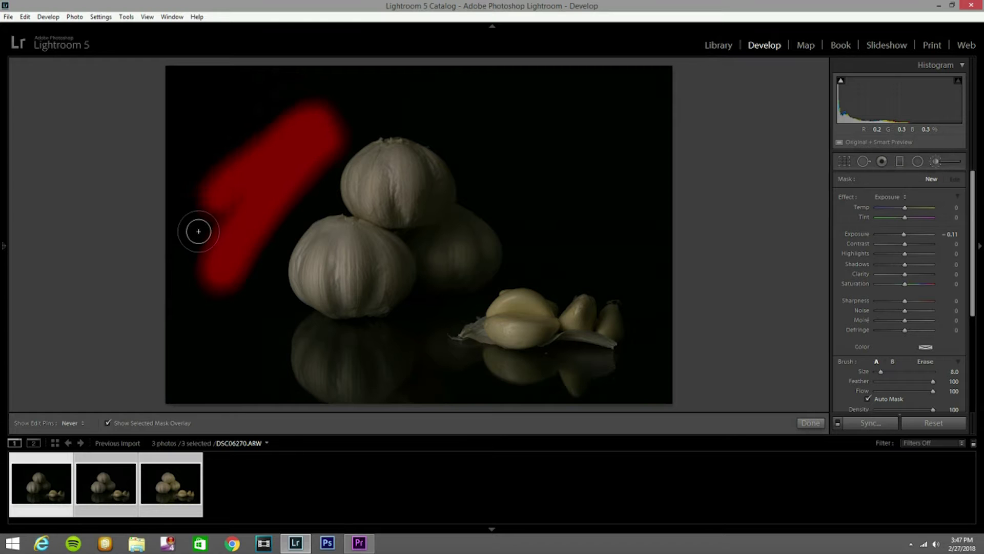
{"action": "key", "text": "h"}
{"action": "left_click", "coordinate": [368, 162]}
{"action": "left_click", "coordinate": [339, 252]}
{"action": "left_click", "coordinate": [500, 306]}
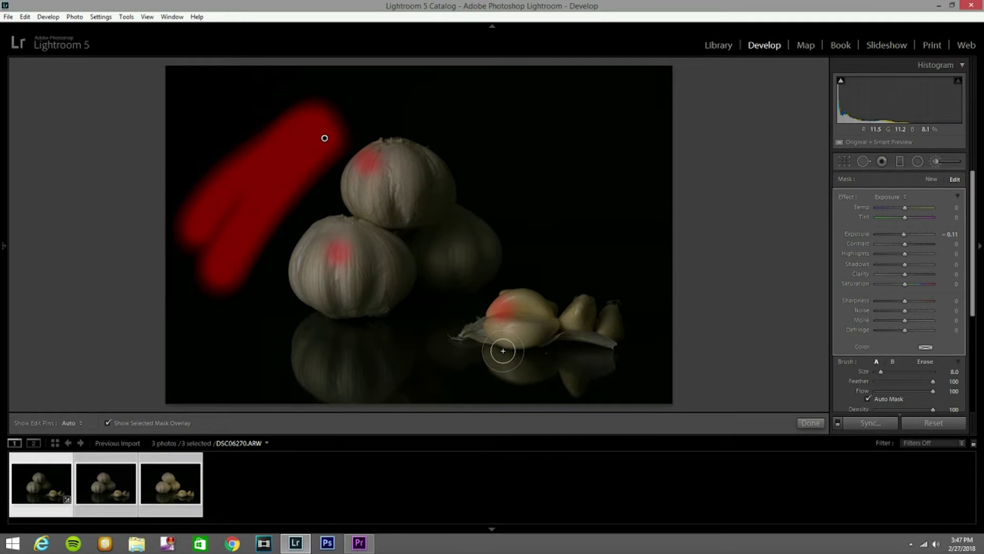
{"action": "key", "text": "Return"}
Brush marks on the shadowed sides of the bulbs and the dark edge beside the cloves in DSC06270.ARW, deleting each one.
{"action": "left_click_drag", "start_coordinate": [431, 175], "coordinate": [468, 263]}
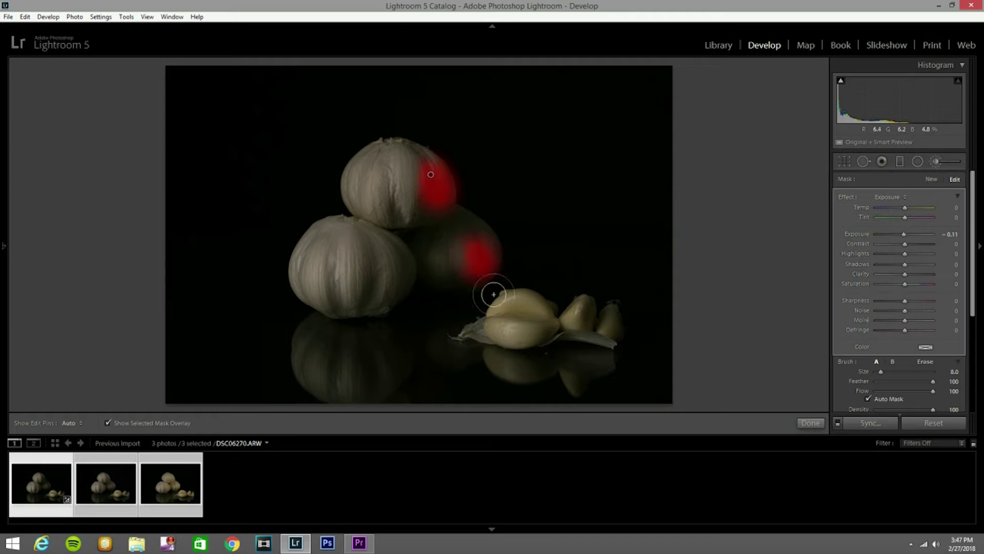
{"action": "key", "text": "Return"}
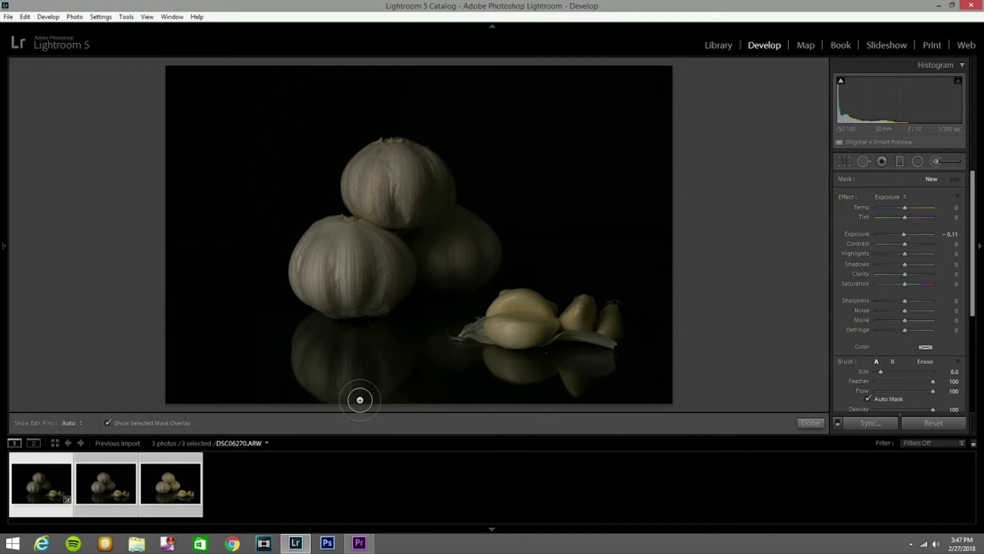
{"action": "left_click", "coordinate": [106, 482]}
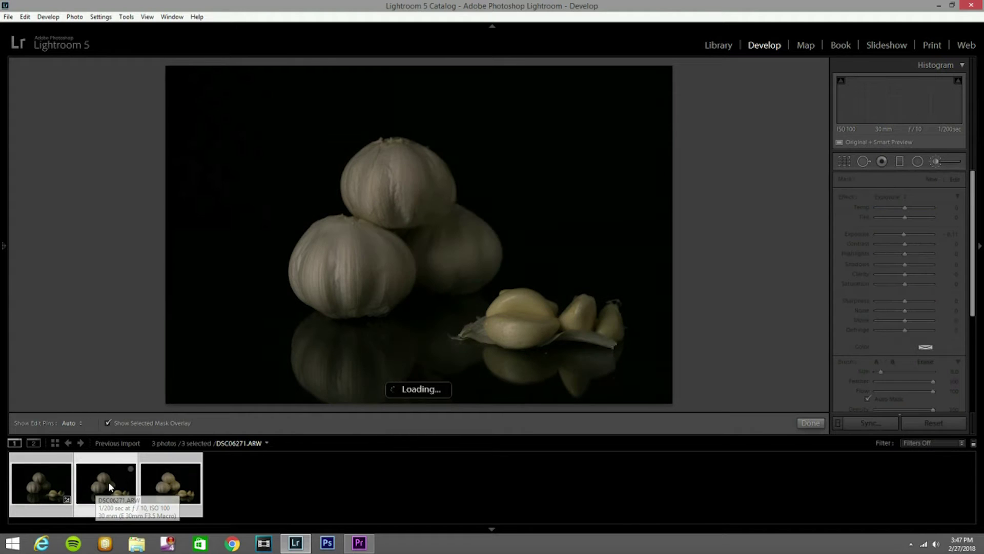
{"action": "left_click", "coordinate": [41, 485]}
{"action": "mouse_move", "coordinate": [659, 218]}
{"action": "left_mouse_down"}
{"action": "mouse_move", "coordinate": [669, 320]}
{"action": "mouse_move", "coordinate": [654, 201]}
{"action": "mouse_move", "coordinate": [649, 341]}
{"action": "left_mouse_up"}
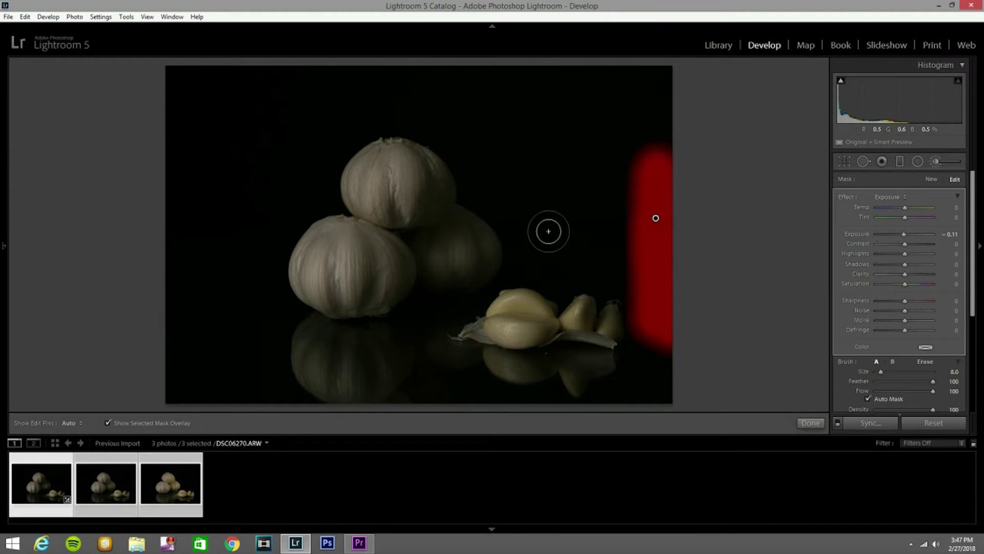
{"action": "key", "text": "Delete"}
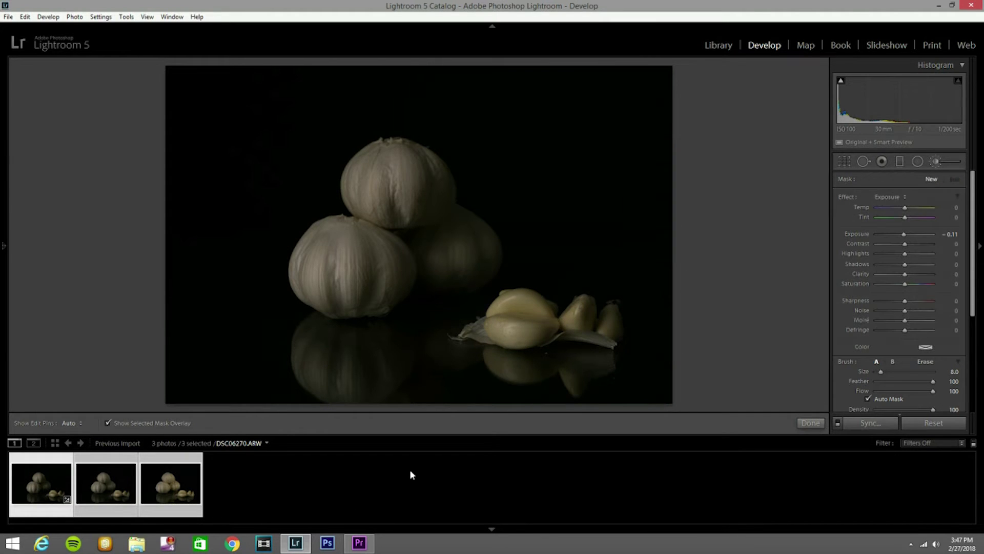
Brush marks on the rear and upper bulbs in DSC06271.ARW with brush size 7, and delete them.
{"action": "left_click", "coordinate": [94, 496]}
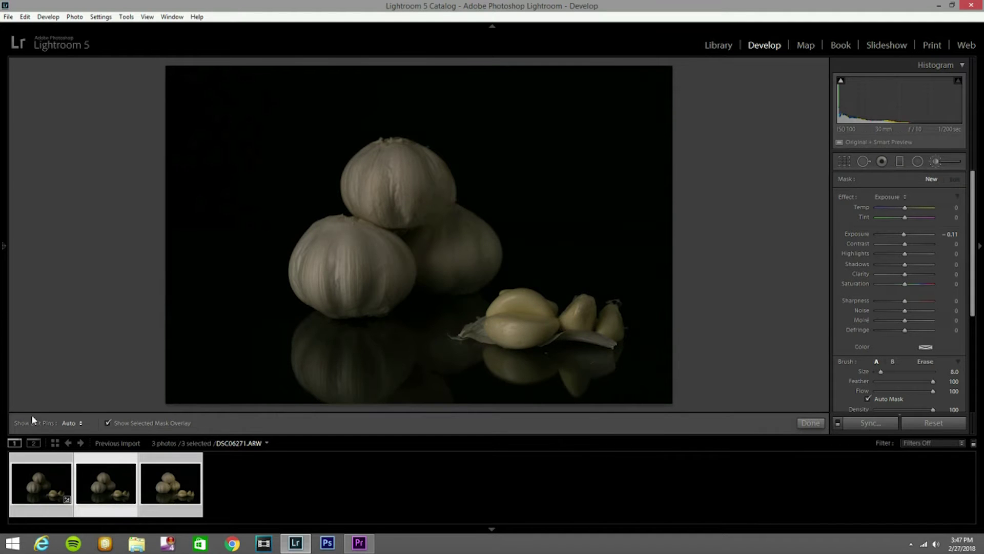
{"action": "scroll", "coordinate": [452, 248], "scroll_direction": "down", "scroll_amount": 1}
{"action": "left_click_drag", "start_coordinate": [472, 226], "coordinate": [476, 256]}
{"action": "left_click", "coordinate": [418, 164]}
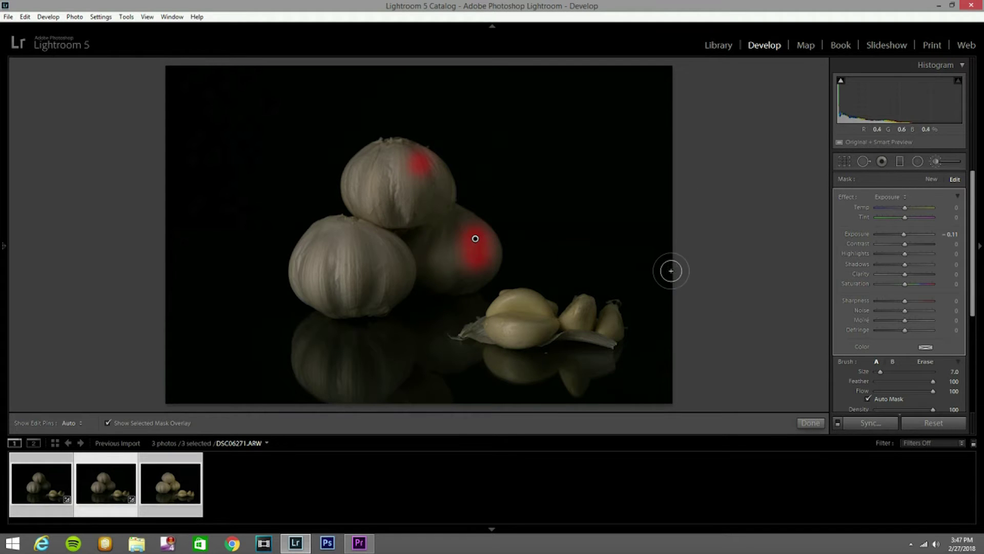
{"action": "key", "text": "Delete"}
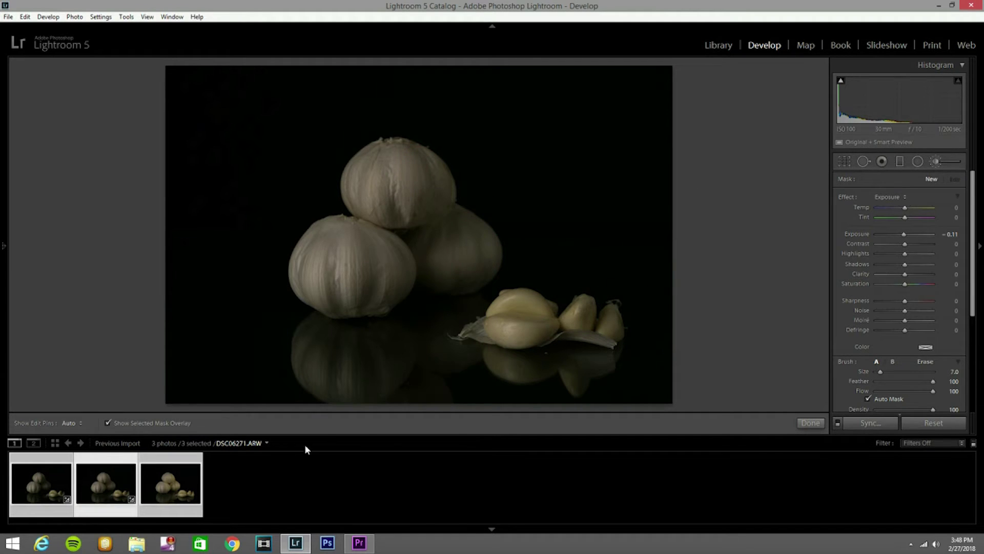
Alternate between DSC06270.ARW and DSC06271.ARW to examine how the lighting differs on the rear bulb.
{"action": "left_click", "coordinate": [35, 498]}
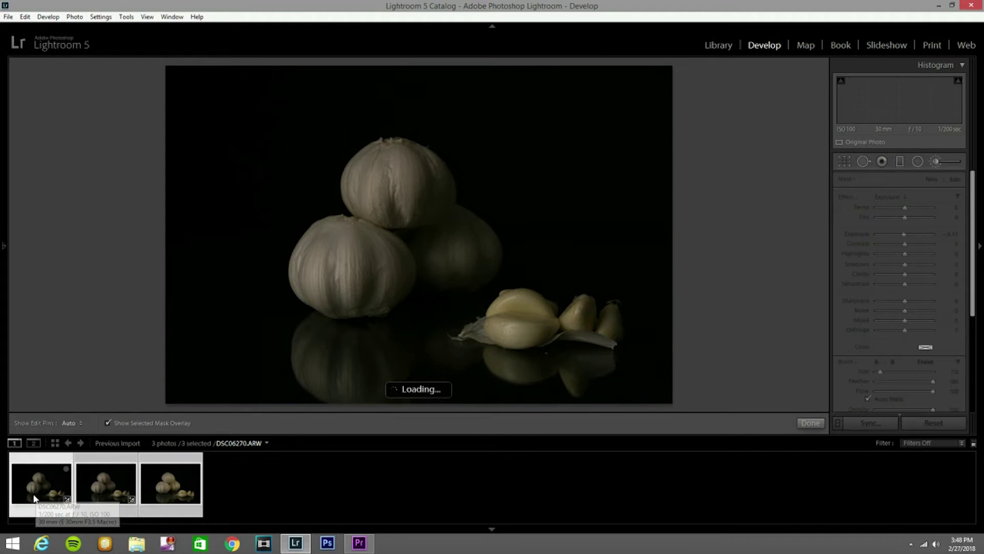
{"action": "left_click", "coordinate": [90, 497]}
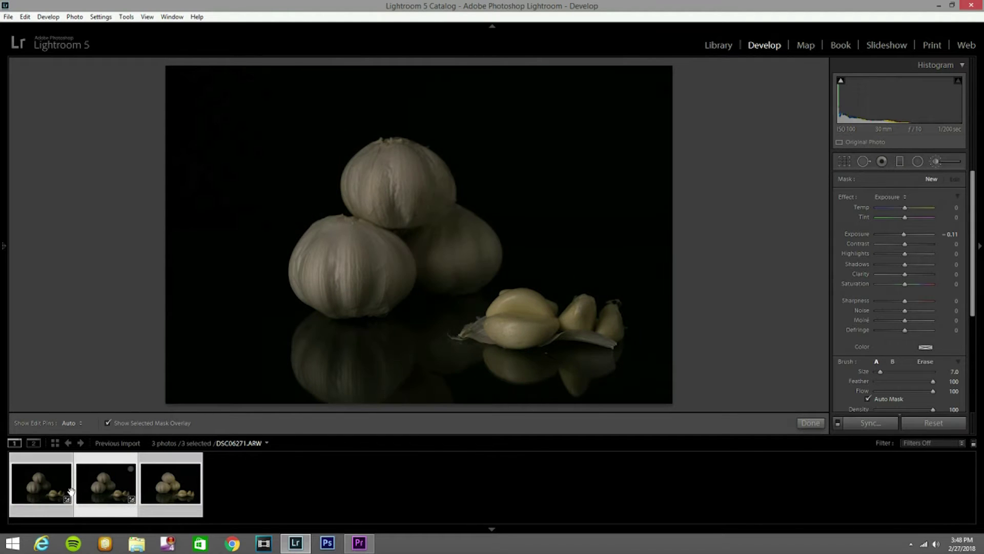
{"action": "left_click", "coordinate": [38, 484]}
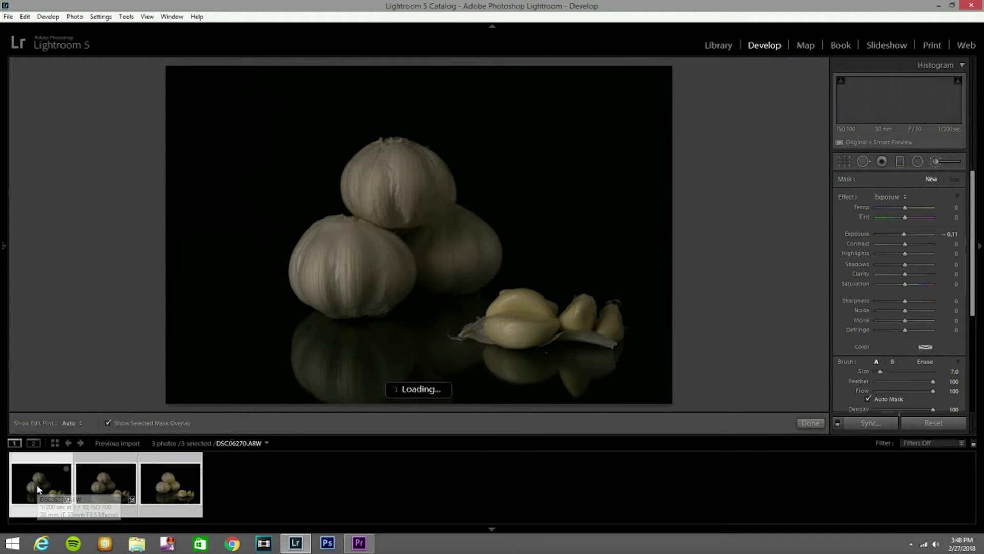
{"action": "left_click", "coordinate": [78, 484]}
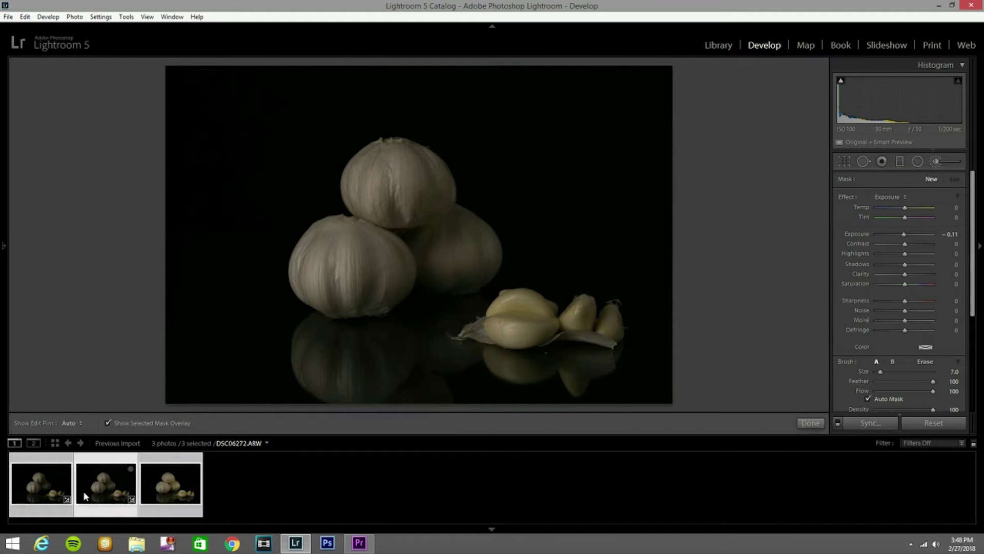
Compare DSC06270.ARW and DSC06271.ARW in turn against DSC06272.ARW in the Library's Compare view.
{"action": "key", "text": "e"}
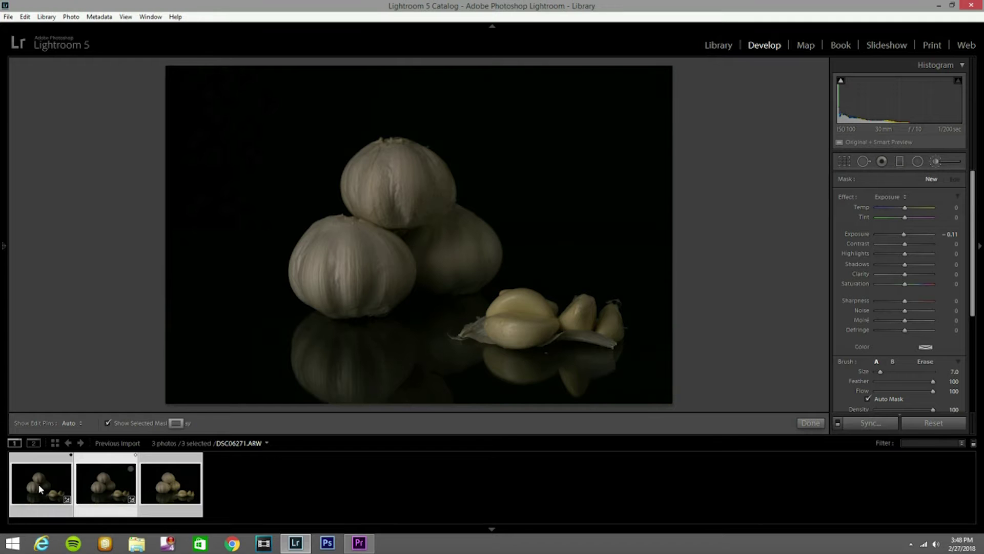
{"action": "left_click", "coordinate": [63, 491]}
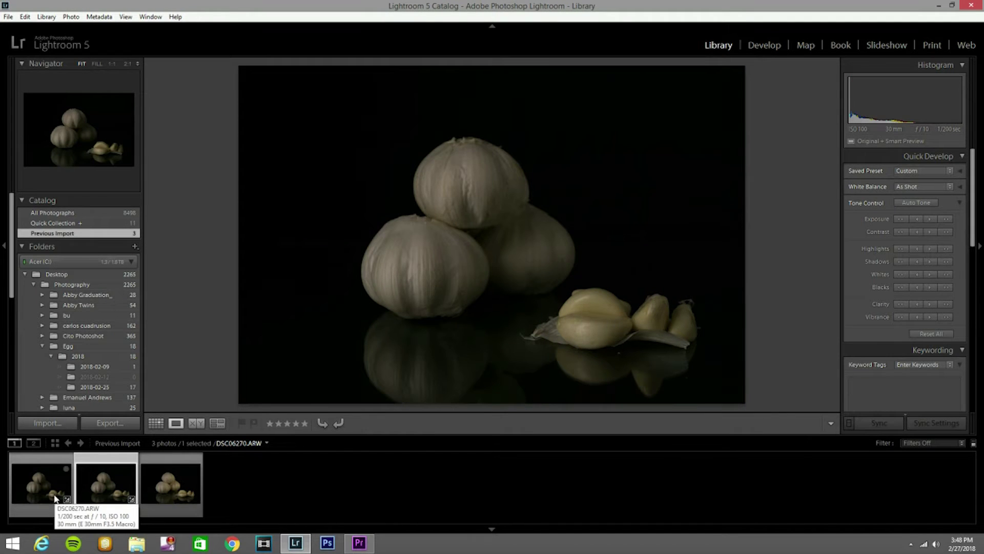
{"action": "key", "text": "c"}
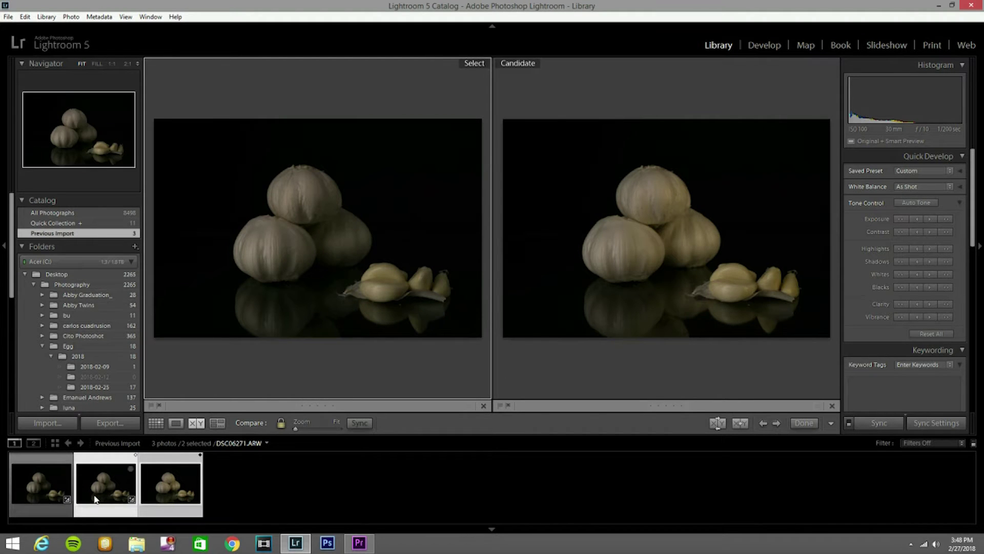
{"action": "left_click", "coordinate": [54, 496]}
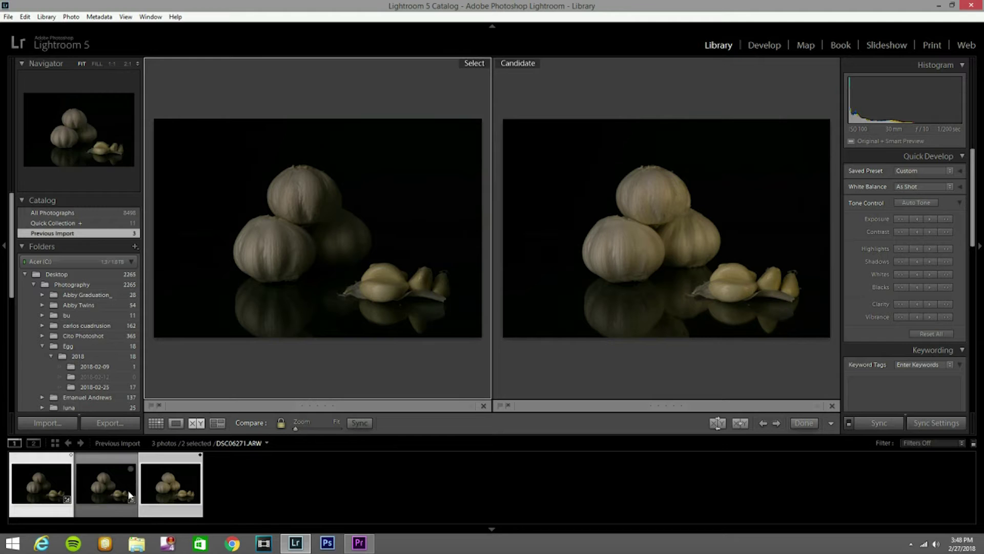
{"action": "left_click", "coordinate": [112, 503]}
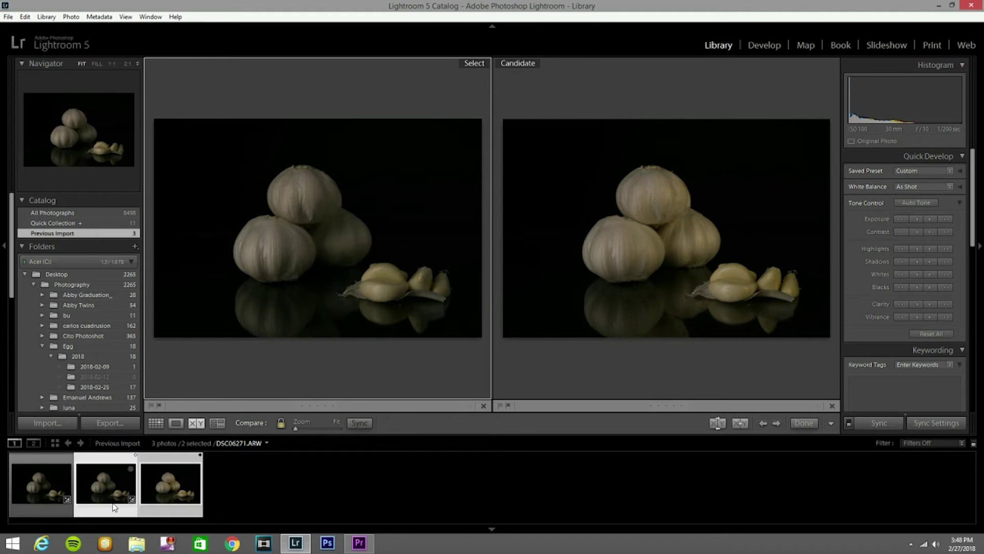
Compare DSC06270.ARW with DSC06271.ARW side by side, with the folder panel and filmstrip hidden.
{"action": "key", "text": "e"}
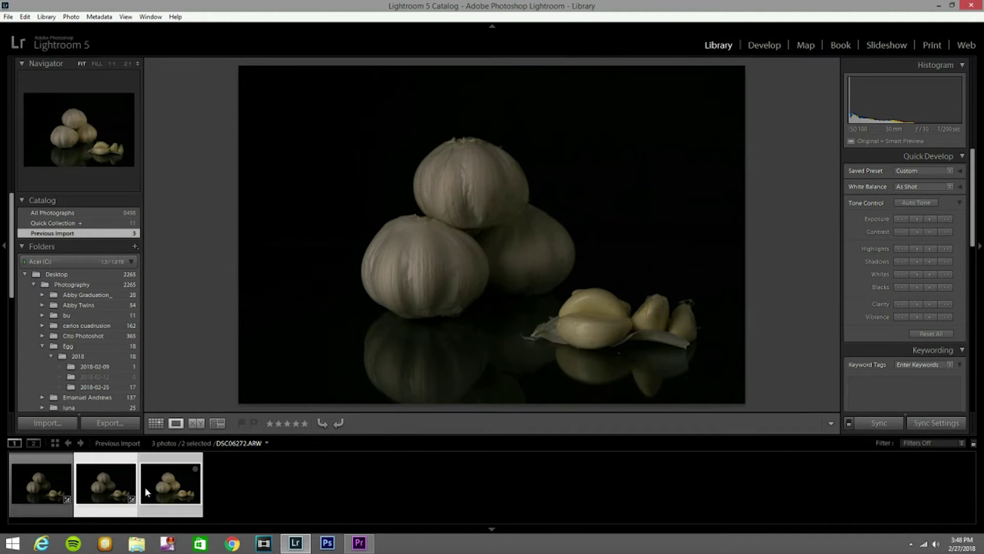
{"action": "left_click", "coordinate": [33, 482]}
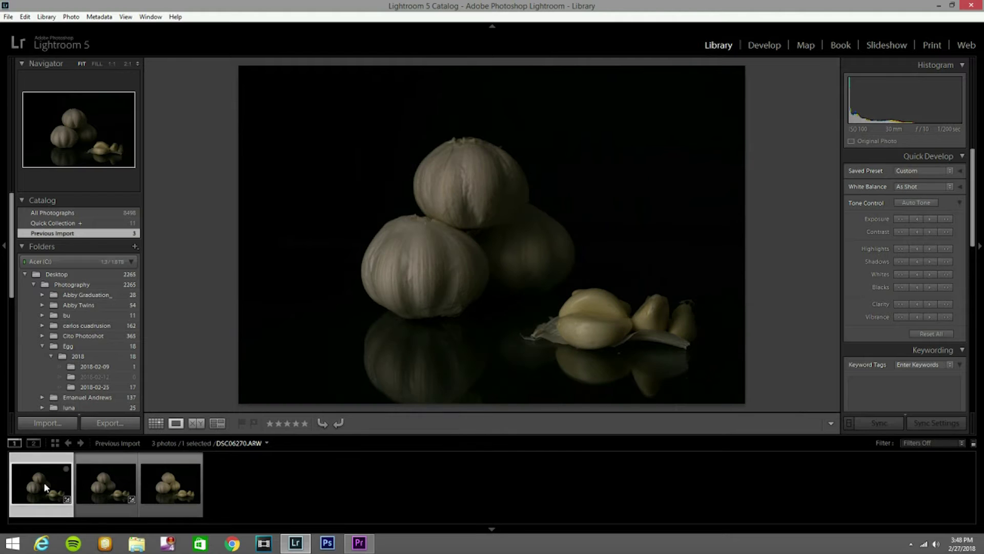
{"action": "left_click", "coordinate": [87, 484]}
{"action": "key", "text": "c"}
{"action": "left_click", "coordinate": [385, 278]}
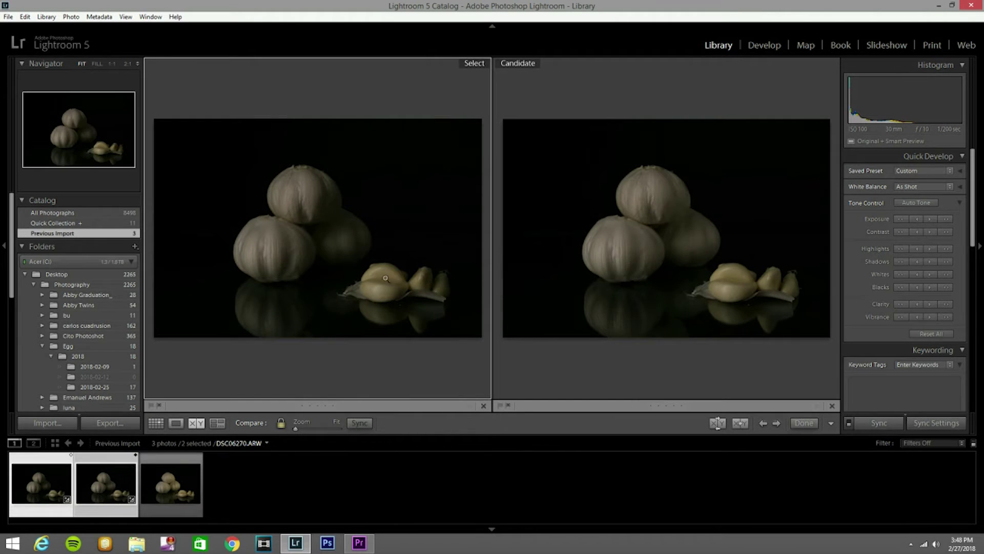
{"action": "left_click", "coordinate": [3, 325]}
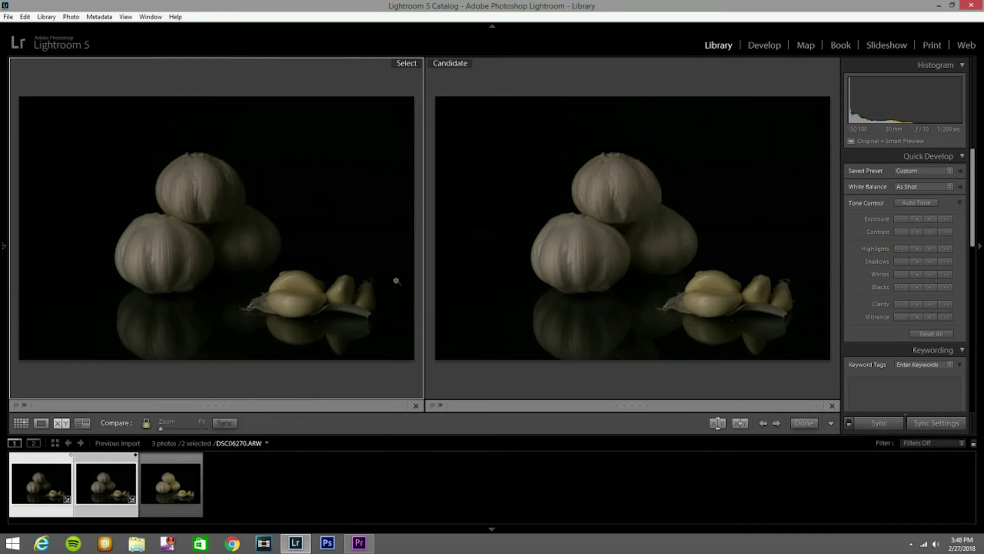
{"action": "left_click", "coordinate": [427, 531]}
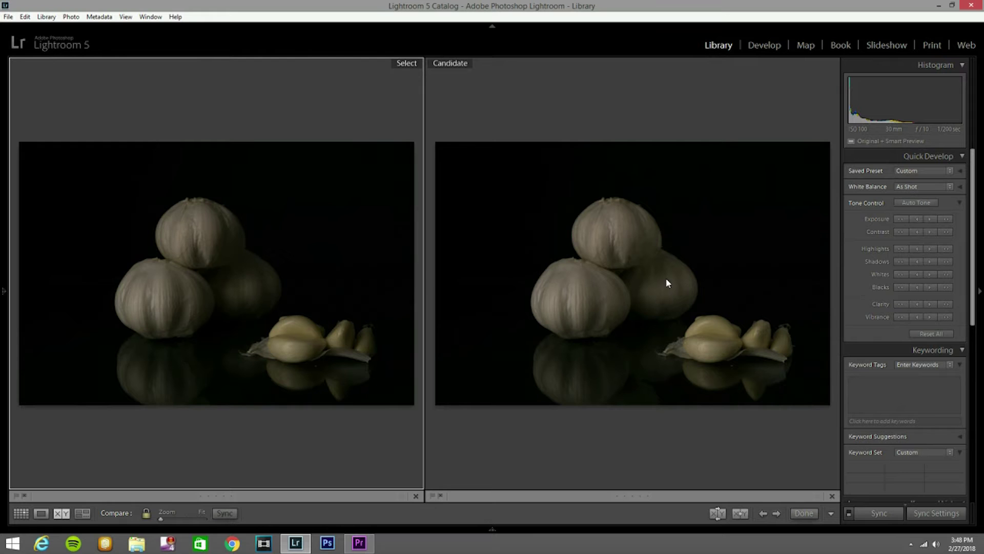
Restore the filmstrip and view DSC06272.ARW alone in Loupe view.
{"action": "key", "text": "e"}
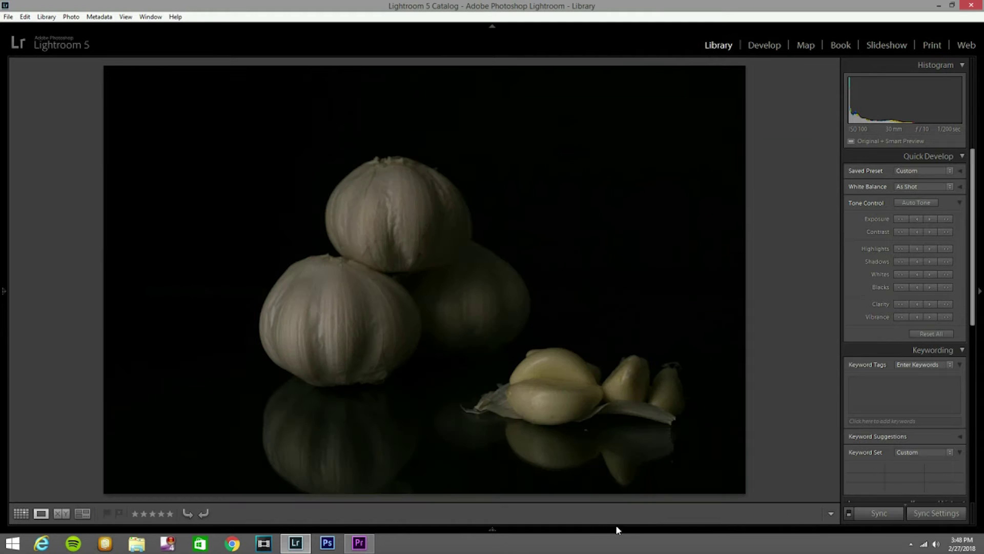
{"action": "left_click", "coordinate": [440, 532]}
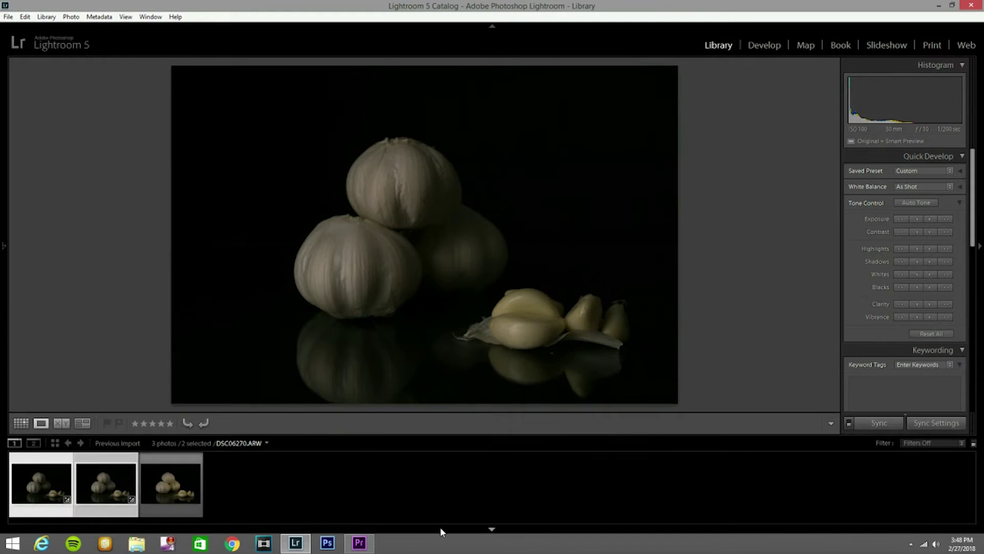
{"action": "left_click", "coordinate": [159, 489]}
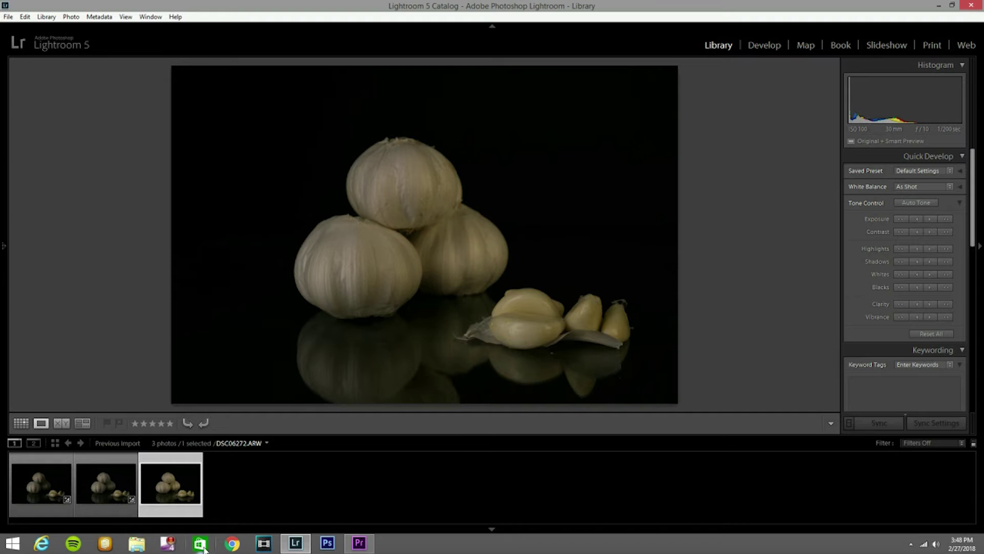
Place DSC06272.ARW beside DSC06271.ARW in Compare view and alternate the selected photo with DSC06270.ARW.
{"action": "left_click", "coordinate": [101, 505], "text": "ctrl"}
{"action": "left_click", "coordinate": [101, 505]}
{"action": "key", "text": "c"}
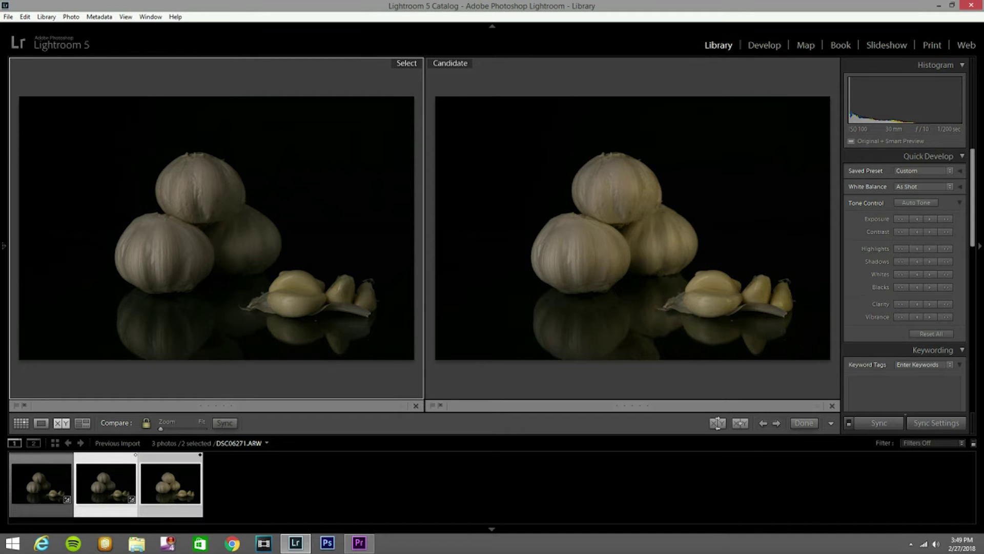
{"action": "left_click", "coordinate": [41, 470]}
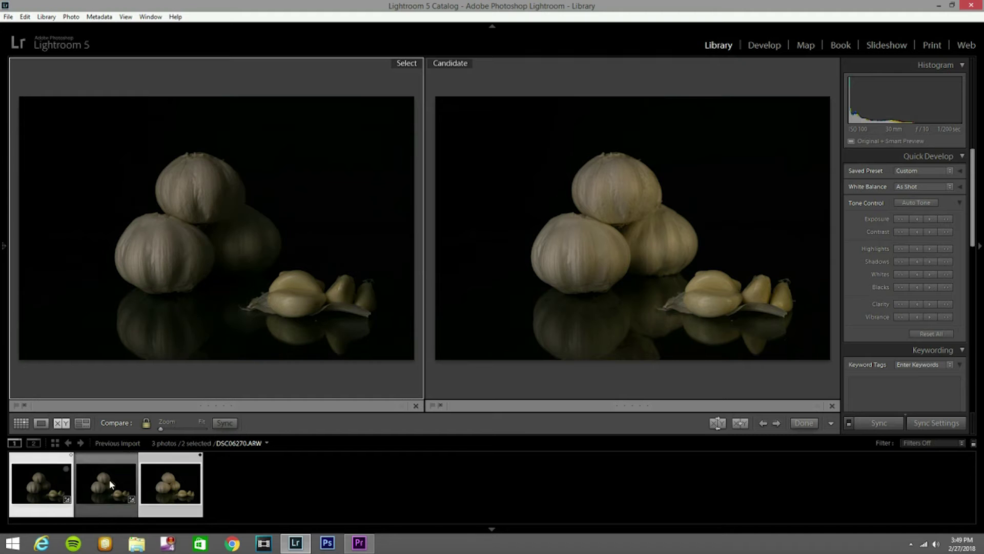
{"action": "left_click", "coordinate": [84, 478]}
{"action": "left_click", "coordinate": [47, 483]}
{"action": "left_click", "coordinate": [117, 497]}
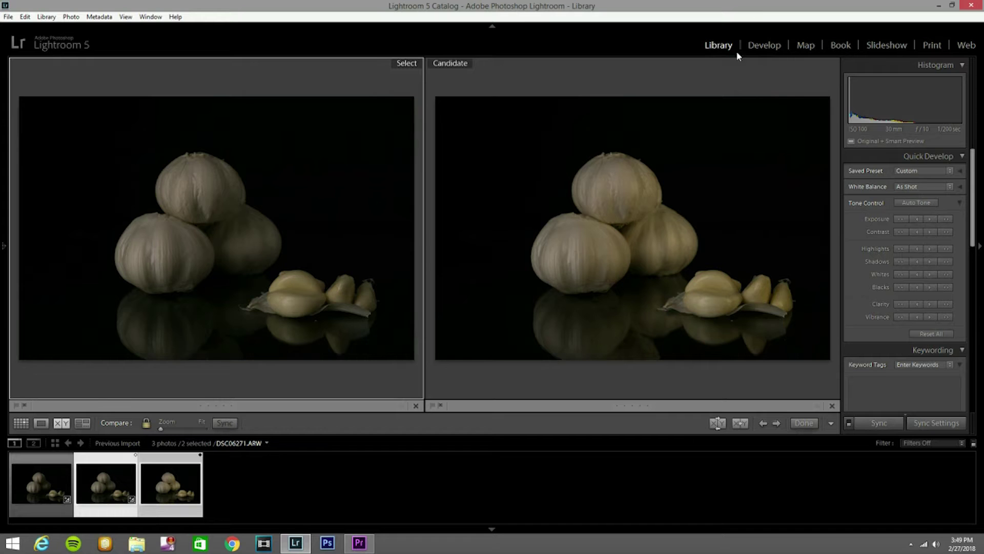
Open DSC06272.ARW on its own in the Develop module.
{"action": "left_click", "coordinate": [764, 45]}
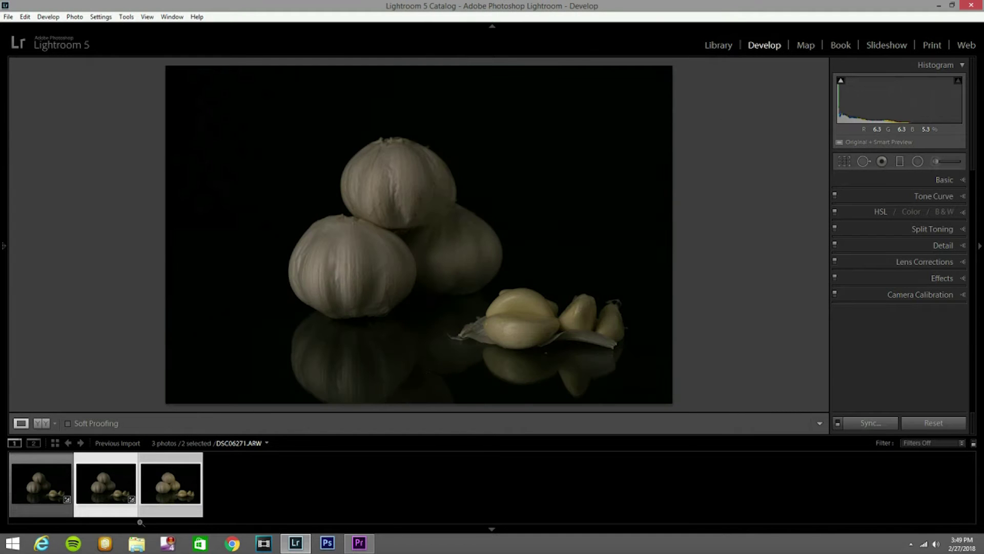
{"action": "left_click", "coordinate": [161, 510]}
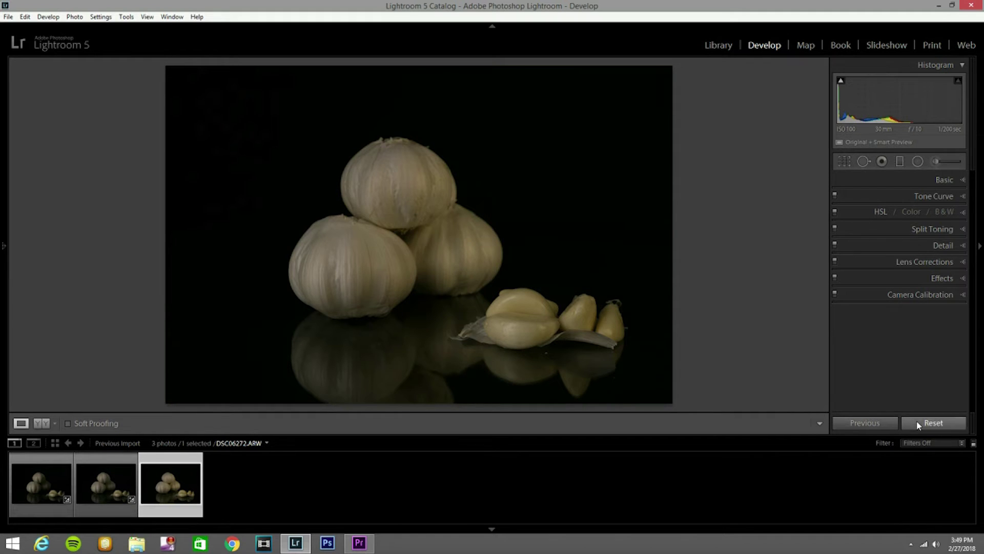
With the filmstrip hidden, enable lens profile corrections and chromatic aberration removal for the photo.
{"action": "left_click", "coordinate": [416, 530]}
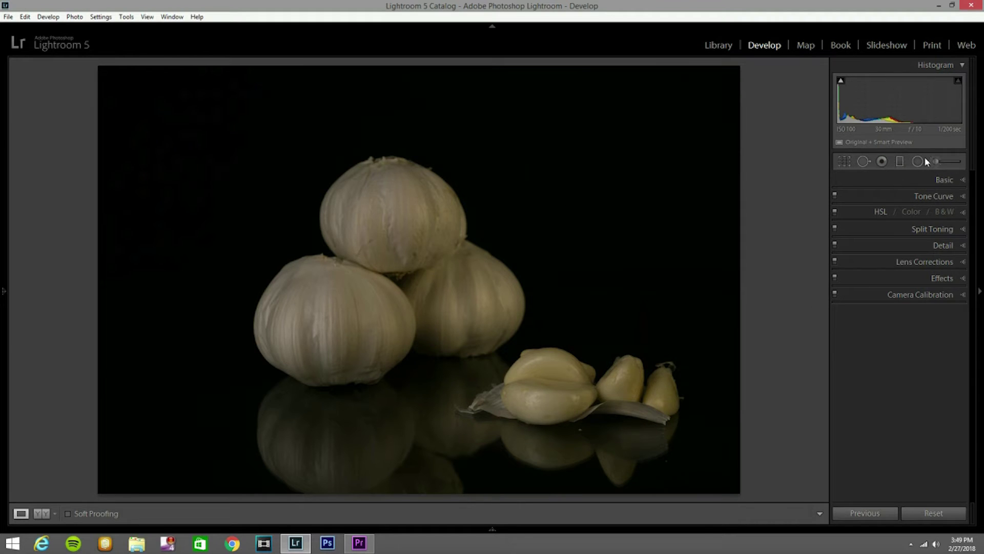
{"action": "left_click", "coordinate": [964, 264]}
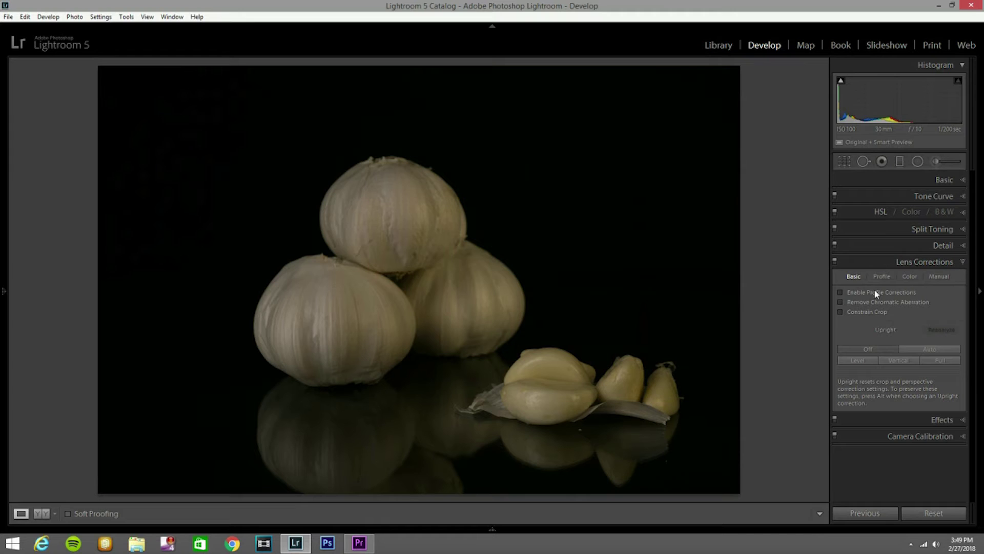
{"action": "left_click", "coordinate": [840, 293]}
{"action": "left_click", "coordinate": [839, 302]}
{"action": "left_click", "coordinate": [932, 348]}
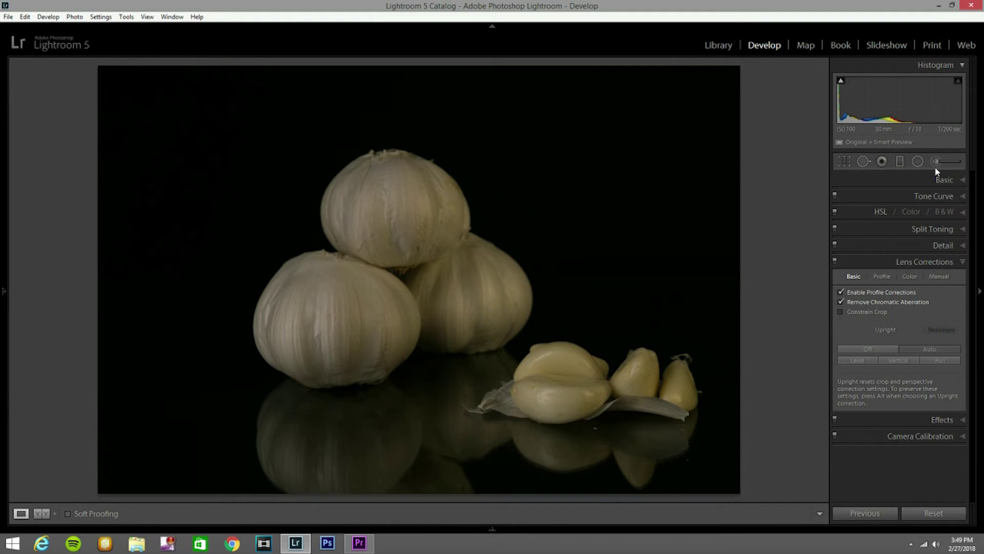
Clone out the two small specks on the reflective surface below the peeled garlic cloves.
{"action": "left_click", "coordinate": [866, 161]}
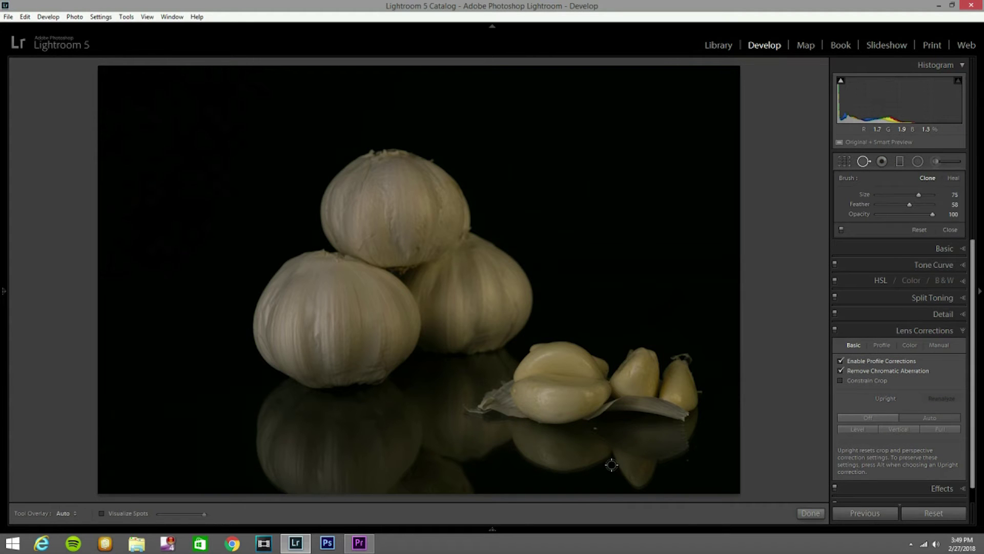
{"action": "left_click", "coordinate": [595, 429]}
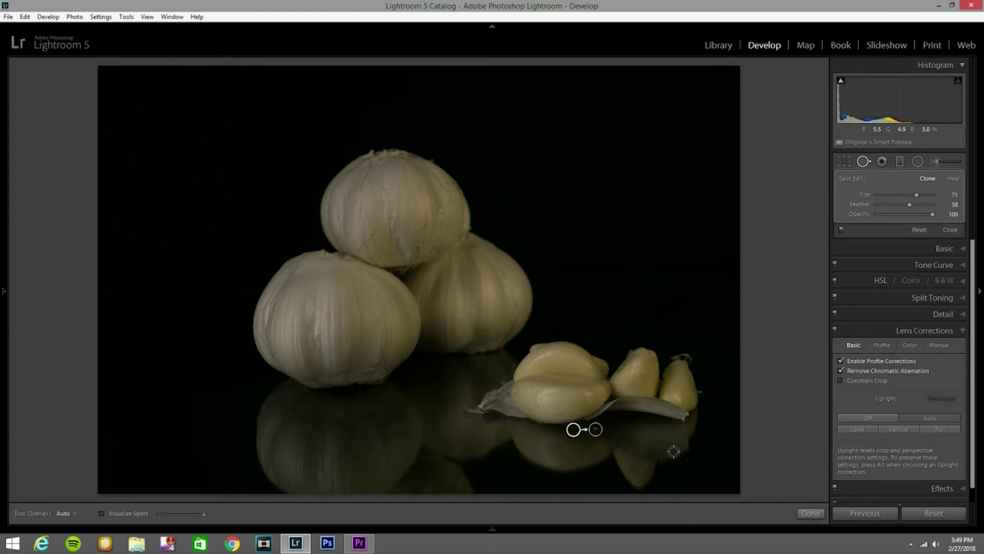
{"action": "scroll", "coordinate": [690, 461], "scroll_direction": "down", "scroll_amount": 1}
{"action": "left_click", "coordinate": [689, 461]}
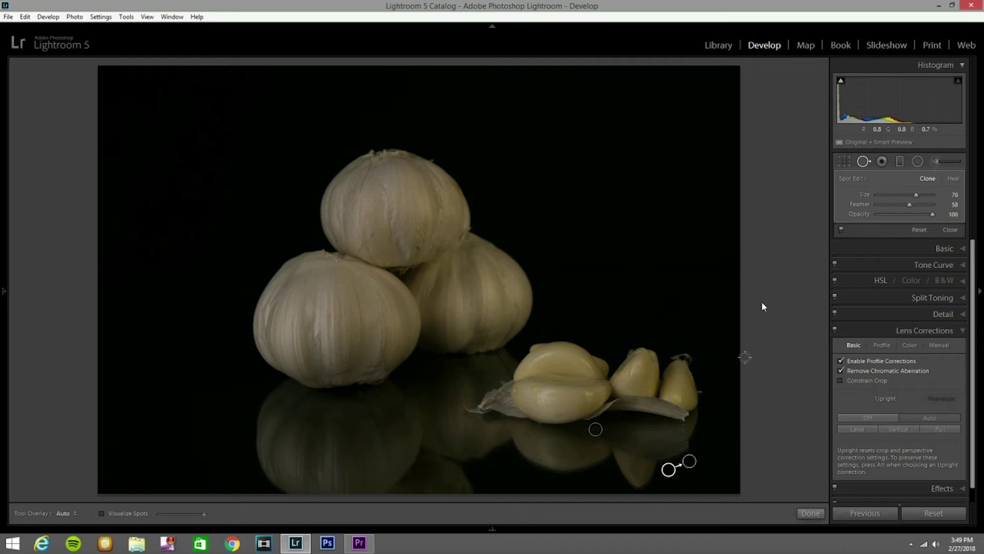
{"action": "left_click", "coordinate": [865, 162]}
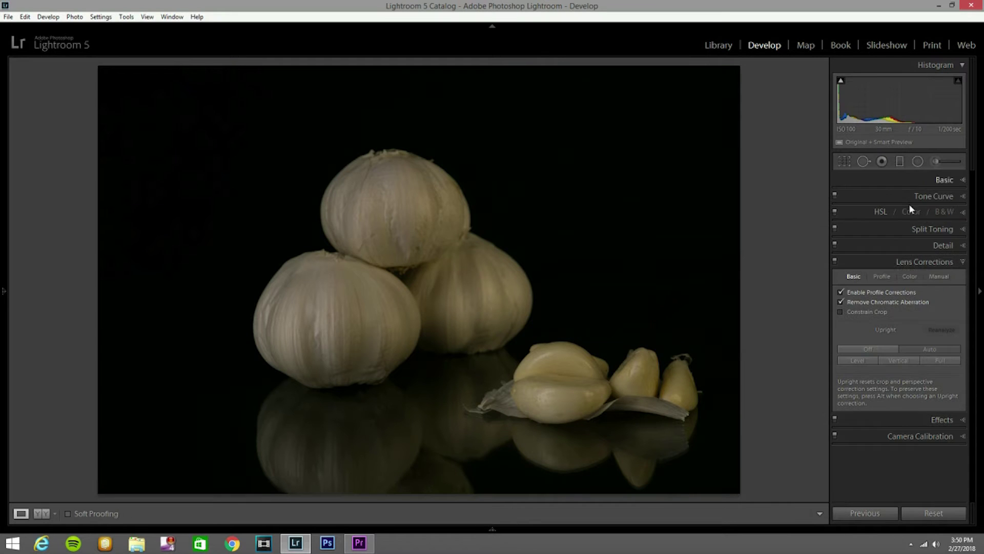
Set Exposure +0.20, Highlights +10, Shadows +10, Whites +5, Blacks −10, Clarity −21 and Vibrance +8 for the whole photo.
{"action": "left_click", "coordinate": [957, 180]}
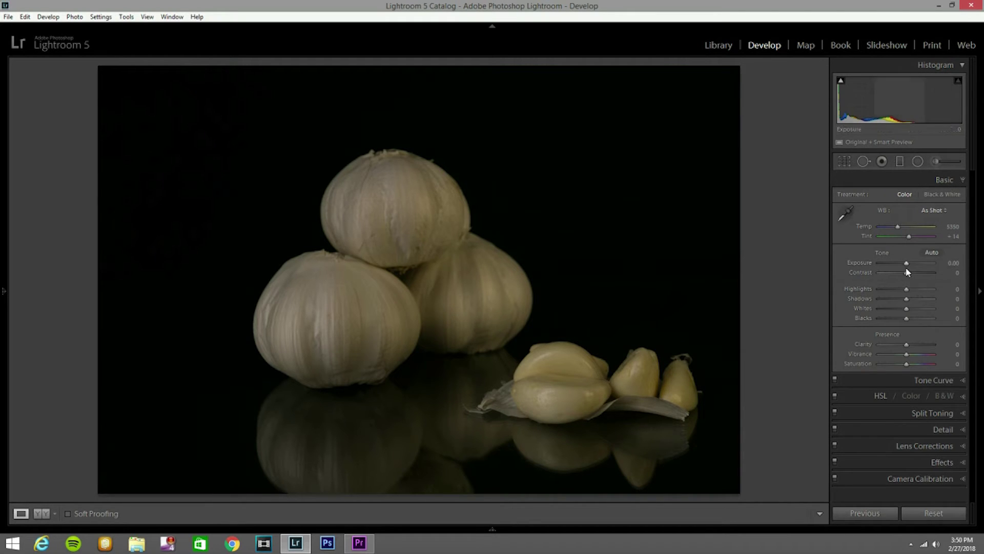
{"action": "key", "text": "Up"}
{"action": "key", "text": "Up"}
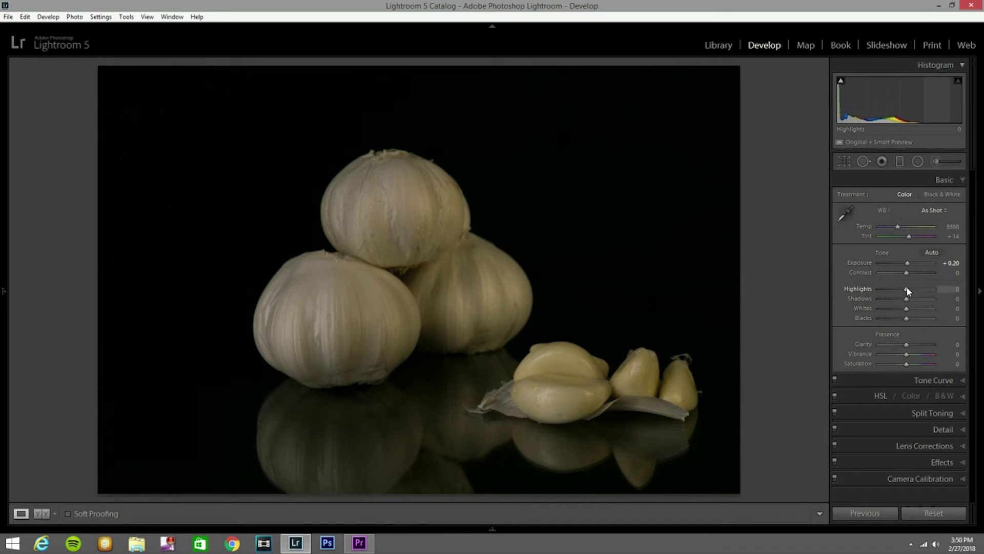
{"action": "key", "text": "Up"}
{"action": "key", "text": "Up"}
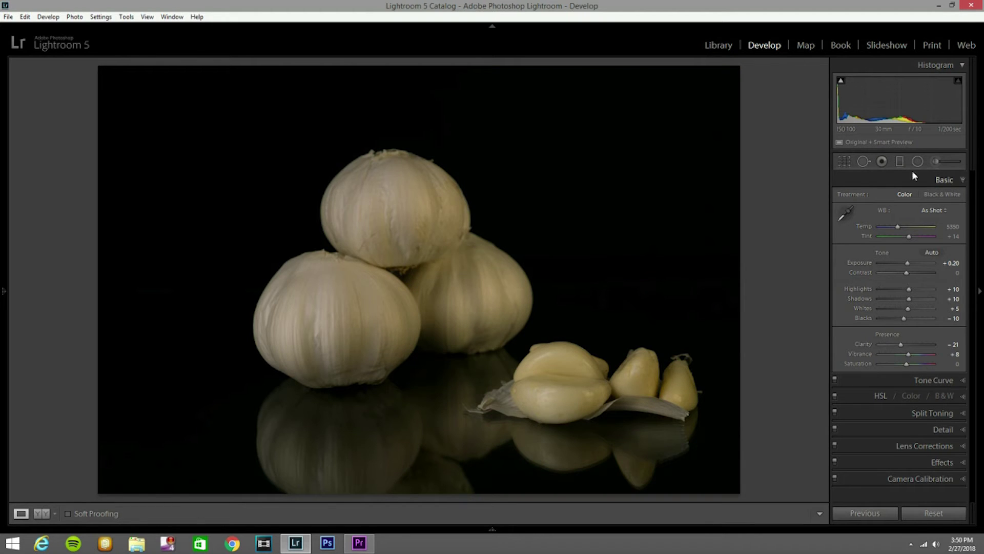
Brush a local Exposure adjustment of 0.20 over the three whole garlic bulbs with Auto Mask on.
{"action": "left_click", "coordinate": [932, 156]}
{"action": "left_click", "coordinate": [893, 196]}
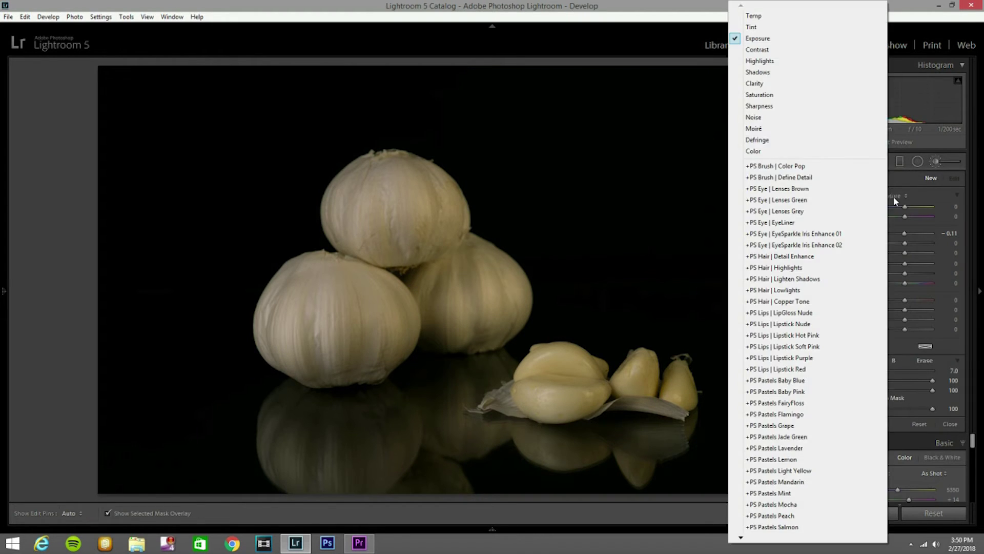
{"action": "left_click", "coordinate": [786, 38]}
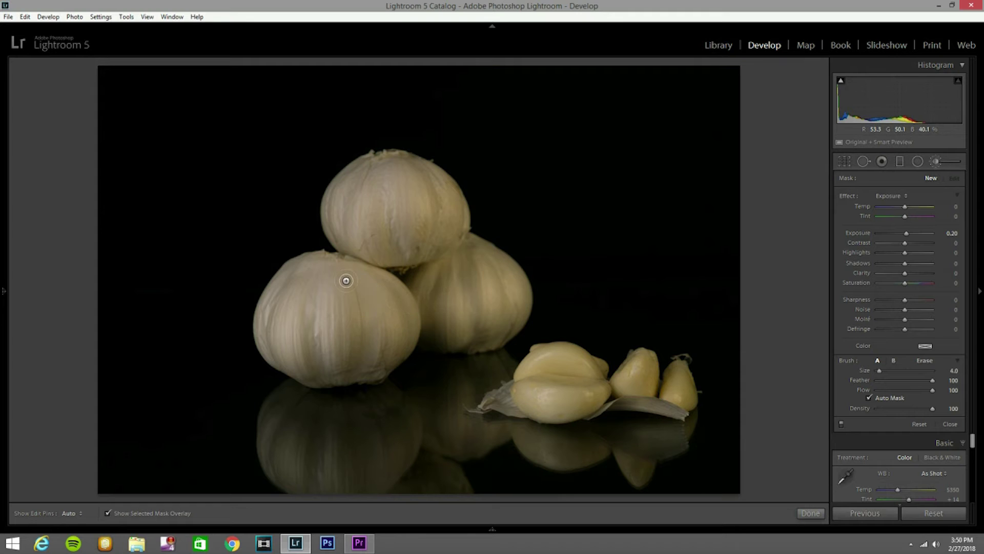
{"action": "mouse_move", "coordinate": [328, 283]}
{"action": "left_mouse_down"}
{"action": "mouse_move", "coordinate": [315, 354]}
{"action": "mouse_move", "coordinate": [307, 261]}
{"action": "left_mouse_up"}
{"action": "mouse_move", "coordinate": [275, 337]}
{"action": "left_mouse_down"}
{"action": "mouse_move", "coordinate": [292, 303]}
{"action": "mouse_move", "coordinate": [299, 355]}
{"action": "mouse_move", "coordinate": [330, 359]}
{"action": "mouse_move", "coordinate": [345, 288]}
{"action": "mouse_move", "coordinate": [361, 358]}
{"action": "mouse_move", "coordinate": [350, 278]}
{"action": "mouse_move", "coordinate": [415, 299]}
{"action": "mouse_move", "coordinate": [411, 341]}
{"action": "mouse_move", "coordinate": [405, 347]}
{"action": "mouse_move", "coordinate": [385, 298]}
{"action": "mouse_move", "coordinate": [368, 354]}
{"action": "left_mouse_up"}
{"action": "mouse_move", "coordinate": [362, 183]}
{"action": "left_mouse_down"}
{"action": "mouse_move", "coordinate": [393, 173]}
{"action": "mouse_move", "coordinate": [412, 241]}
{"action": "mouse_move", "coordinate": [386, 194]}
{"action": "mouse_move", "coordinate": [395, 250]}
{"action": "mouse_move", "coordinate": [397, 196]}
{"action": "mouse_move", "coordinate": [441, 208]}
{"action": "mouse_move", "coordinate": [419, 166]}
{"action": "mouse_move", "coordinate": [458, 186]}
{"action": "mouse_move", "coordinate": [458, 238]}
{"action": "mouse_move", "coordinate": [413, 161]}
{"action": "mouse_move", "coordinate": [434, 230]}
{"action": "mouse_move", "coordinate": [415, 247]}
{"action": "mouse_move", "coordinate": [387, 246]}
{"action": "mouse_move", "coordinate": [373, 221]}
{"action": "mouse_move", "coordinate": [384, 158]}
{"action": "mouse_move", "coordinate": [358, 191]}
{"action": "left_mouse_up"}
{"action": "mouse_move", "coordinate": [460, 299]}
{"action": "left_mouse_down"}
{"action": "mouse_move", "coordinate": [440, 281]}
{"action": "mouse_move", "coordinate": [464, 252]}
{"action": "mouse_move", "coordinate": [488, 253]}
{"action": "mouse_move", "coordinate": [490, 329]}
{"action": "mouse_move", "coordinate": [463, 334]}
{"action": "mouse_move", "coordinate": [454, 288]}
{"action": "mouse_move", "coordinate": [486, 325]}
{"action": "mouse_move", "coordinate": [503, 275]}
{"action": "left_mouse_up"}
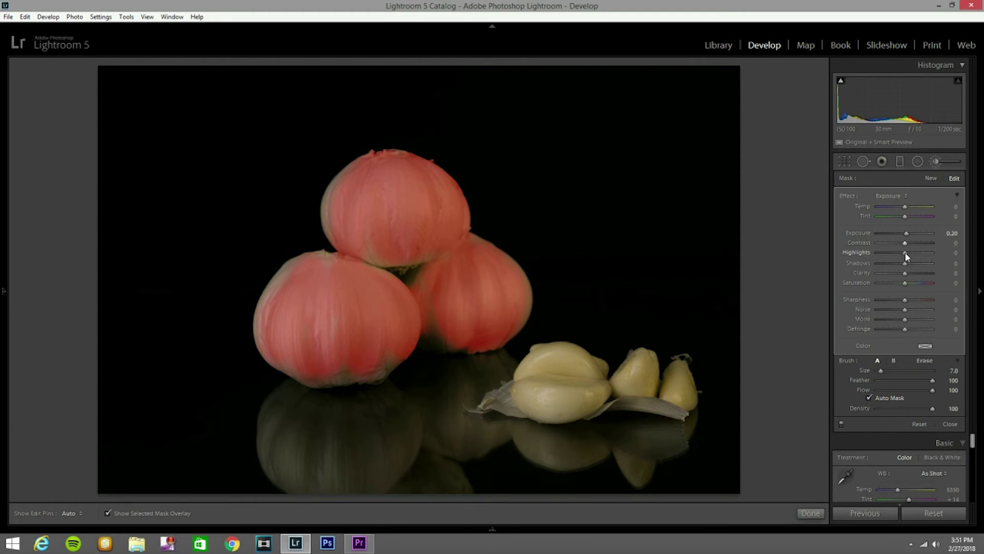
Hide the mask overlay and set the bulb mask's Clarity and Sharpness to −100.
{"action": "left_click_drag", "start_coordinate": [905, 273], "coordinate": [894, 274]}
{"action": "key", "text": "o"}
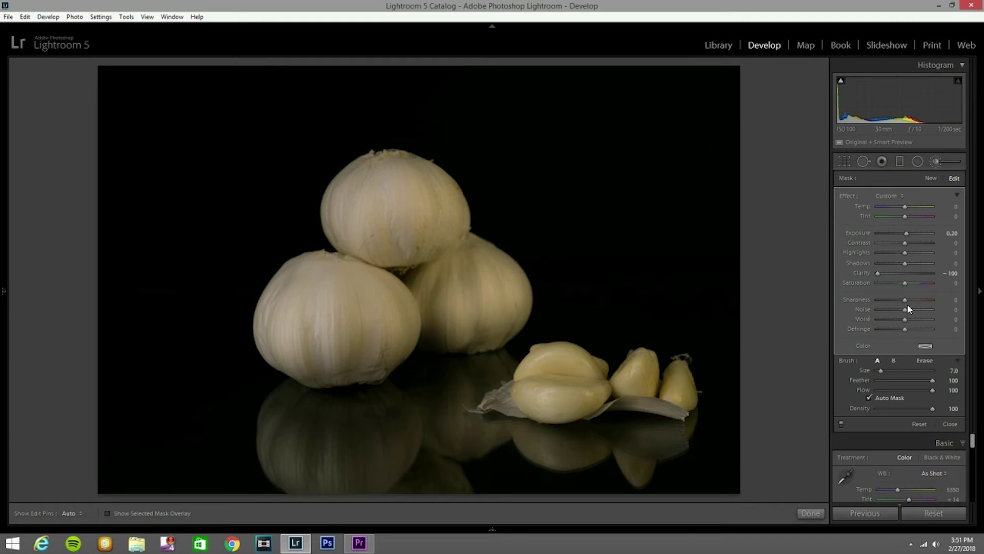
{"action": "left_click_drag", "start_coordinate": [907, 303], "coordinate": [838, 320]}
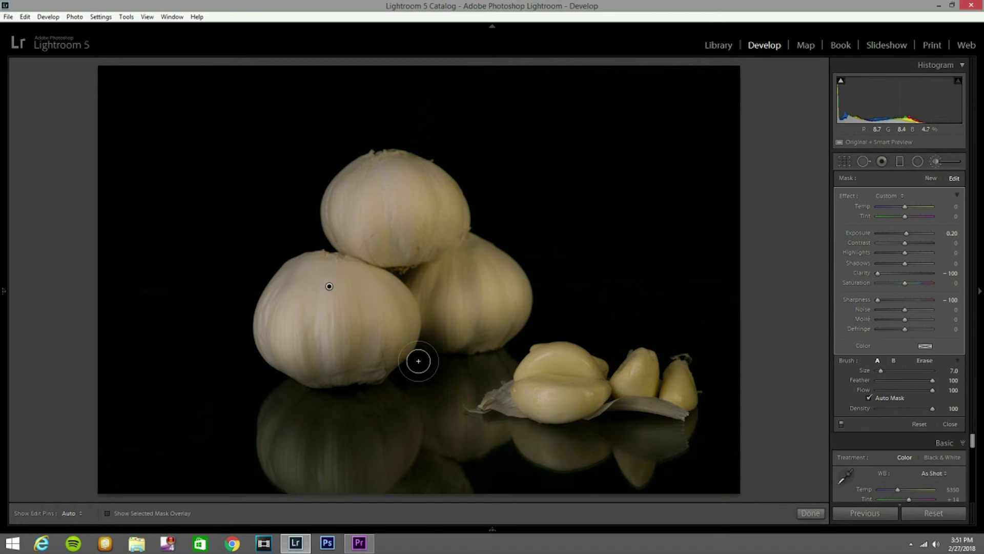
With the edit pins hidden, extend the softening mask over the peeled cloves and finish the brush adjustment.
{"action": "key", "text": "h"}
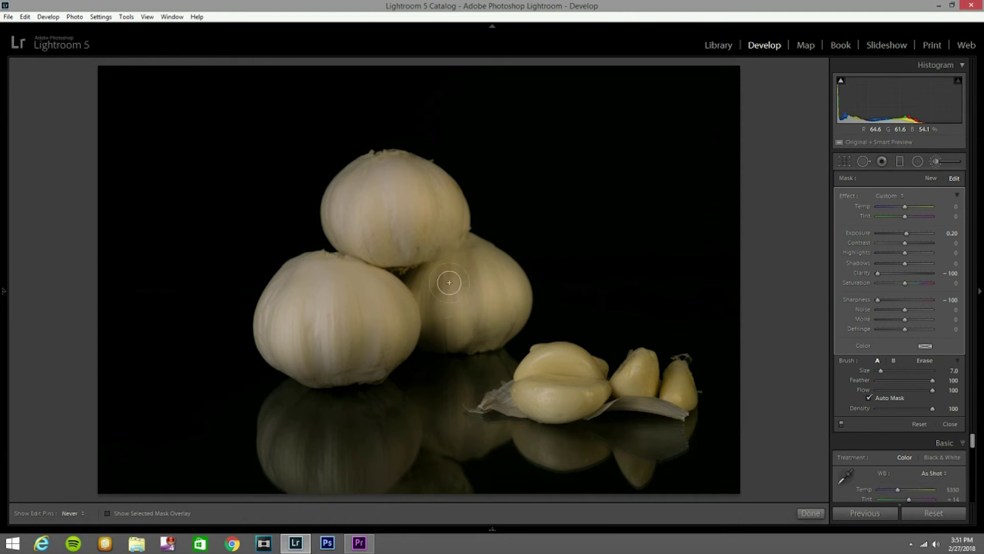
{"action": "key", "text": "h"}
{"action": "key", "text": "h"}
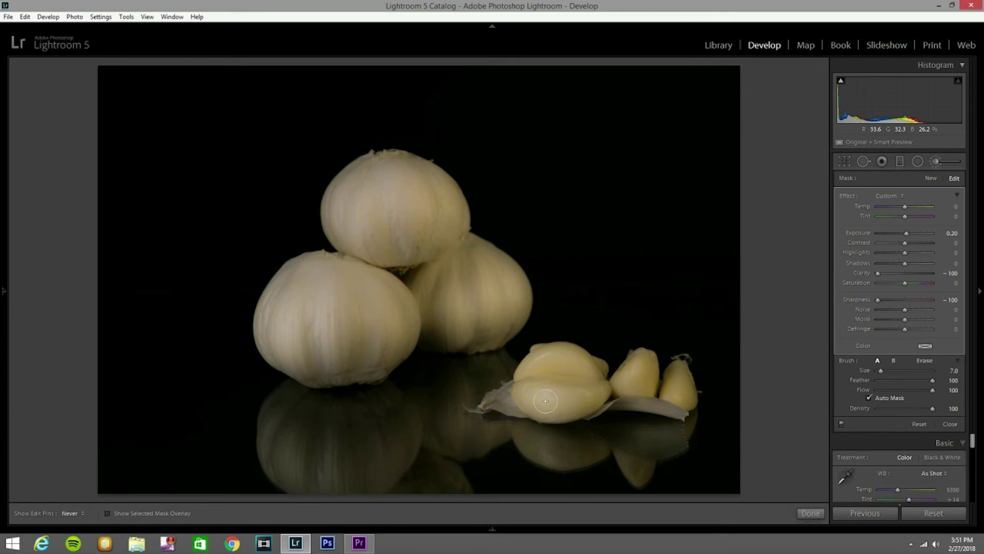
{"action": "key", "text": "h"}
{"action": "left_click", "coordinate": [936, 162]}
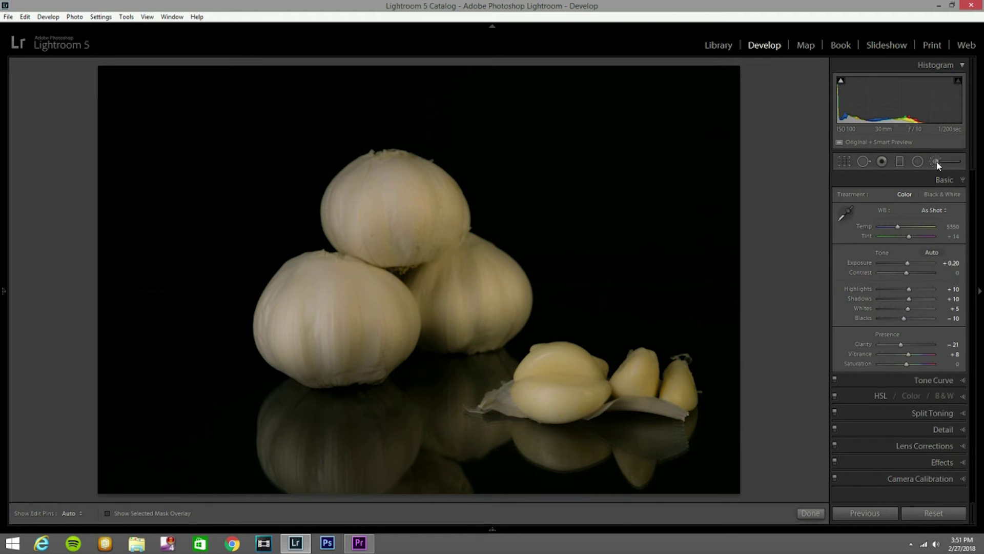
Brush a second mask with Exposure 0.20, Clarity −100 and Sharpness −100 over the bulbs and peeled cloves.
{"action": "left_click", "coordinate": [936, 161]}
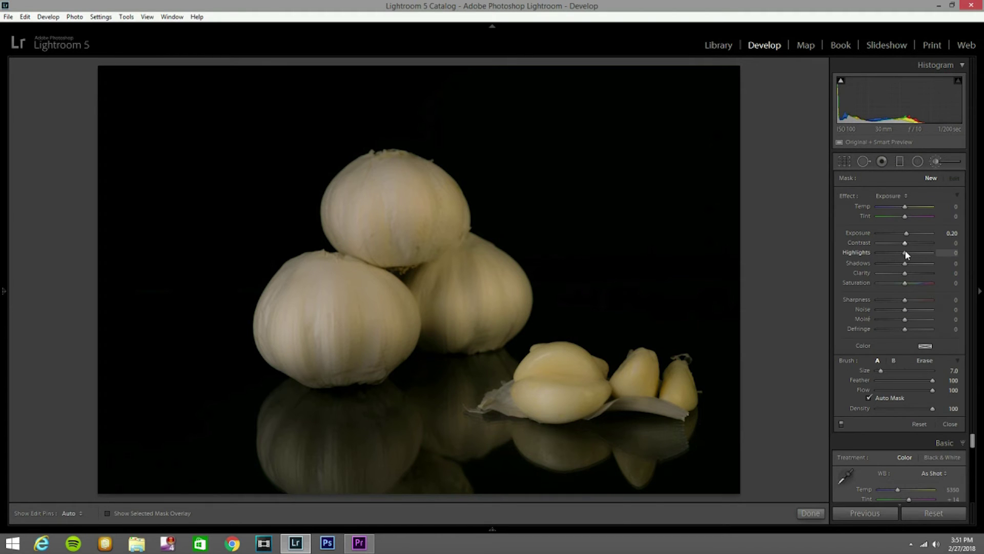
{"action": "left_click_drag", "start_coordinate": [904, 273], "coordinate": [826, 279]}
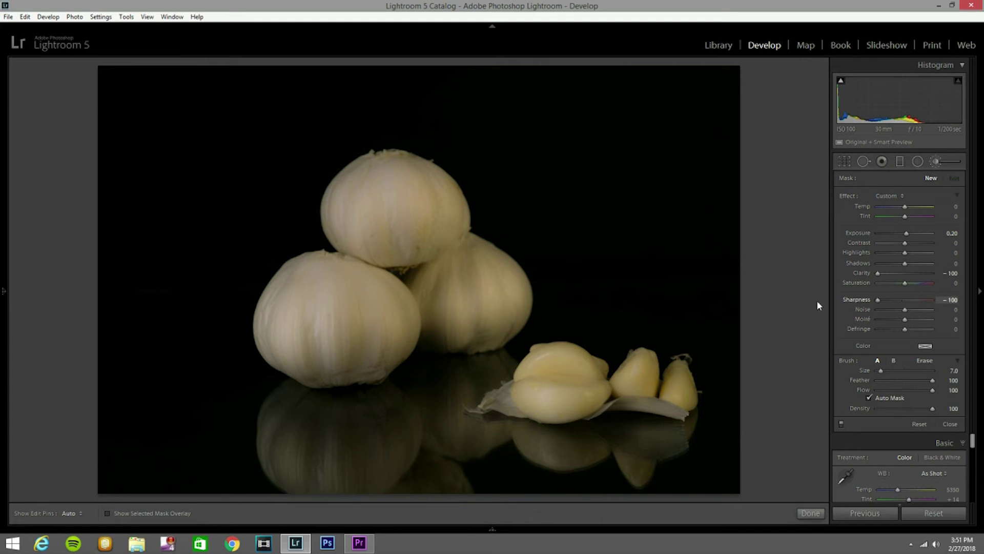
{"action": "key", "text": "h"}
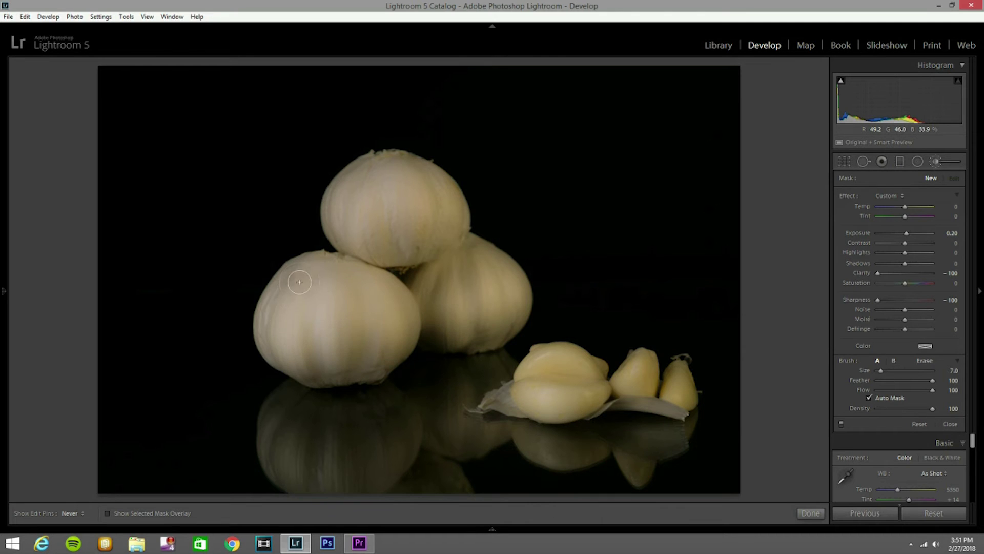
{"action": "mouse_move", "coordinate": [366, 209]}
{"action": "left_mouse_down"}
{"action": "mouse_move", "coordinate": [364, 188]}
{"action": "mouse_move", "coordinate": [357, 246]}
{"action": "mouse_move", "coordinate": [355, 199]}
{"action": "mouse_move", "coordinate": [348, 238]}
{"action": "mouse_move", "coordinate": [343, 200]}
{"action": "mouse_move", "coordinate": [372, 171]}
{"action": "mouse_move", "coordinate": [397, 231]}
{"action": "mouse_move", "coordinate": [410, 171]}
{"action": "mouse_move", "coordinate": [436, 215]}
{"action": "mouse_move", "coordinate": [430, 172]}
{"action": "mouse_move", "coordinate": [446, 231]}
{"action": "mouse_move", "coordinate": [405, 255]}
{"action": "mouse_move", "coordinate": [432, 234]}
{"action": "mouse_move", "coordinate": [401, 246]}
{"action": "mouse_move", "coordinate": [430, 250]}
{"action": "mouse_move", "coordinate": [450, 301]}
{"action": "mouse_move", "coordinate": [435, 280]}
{"action": "mouse_move", "coordinate": [424, 310]}
{"action": "mouse_move", "coordinate": [455, 289]}
{"action": "mouse_move", "coordinate": [475, 307]}
{"action": "mouse_move", "coordinate": [468, 334]}
{"action": "mouse_move", "coordinate": [475, 324]}
{"action": "mouse_move", "coordinate": [436, 330]}
{"action": "mouse_move", "coordinate": [440, 341]}
{"action": "mouse_move", "coordinate": [504, 321]}
{"action": "mouse_move", "coordinate": [507, 287]}
{"action": "mouse_move", "coordinate": [464, 249]}
{"action": "mouse_move", "coordinate": [490, 308]}
{"action": "mouse_move", "coordinate": [481, 323]}
{"action": "mouse_move", "coordinate": [594, 393]}
{"action": "mouse_move", "coordinate": [576, 367]}
{"action": "mouse_move", "coordinate": [542, 366]}
{"action": "mouse_move", "coordinate": [503, 404]}
{"action": "mouse_move", "coordinate": [626, 387]}
{"action": "mouse_move", "coordinate": [637, 370]}
{"action": "mouse_move", "coordinate": [666, 396]}
{"action": "mouse_move", "coordinate": [679, 373]}
{"action": "mouse_move", "coordinate": [677, 395]}
{"action": "mouse_move", "coordinate": [620, 403]}
{"action": "mouse_move", "coordinate": [679, 406]}
{"action": "mouse_move", "coordinate": [641, 397]}
{"action": "mouse_move", "coordinate": [500, 402]}
{"action": "mouse_move", "coordinate": [654, 363]}
{"action": "left_mouse_up"}
{"action": "key", "text": "h"}
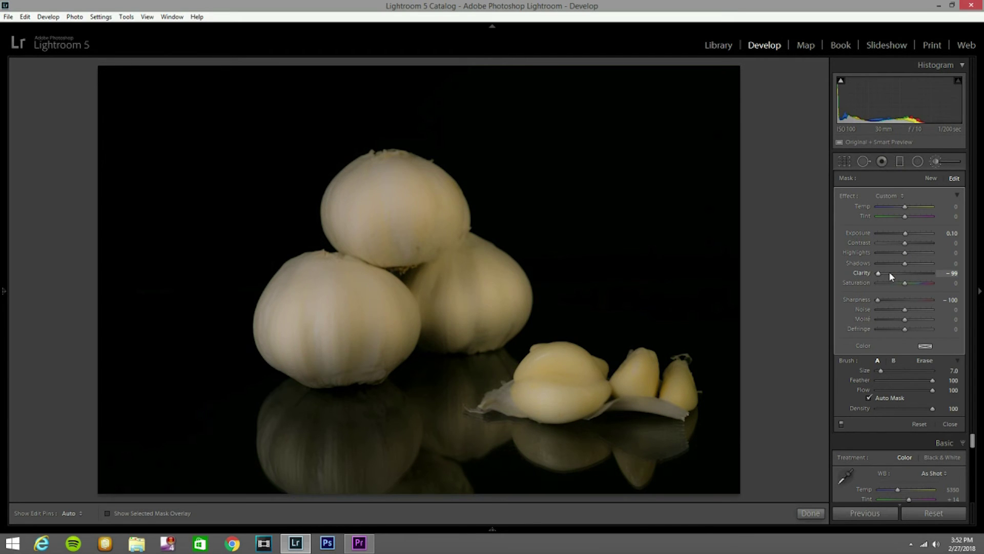
Set the second mask's Exposure to 0.10, Clarity to −97 and Sharpness to −96, and finish the brush adjustment.
{"action": "key", "text": "Up"}
{"action": "key", "text": "Up"}
{"action": "left_click", "coordinate": [931, 161]}
Examine the softened texture of the garlic bulbs and peeled cloves at close range.
{"action": "left_click", "coordinate": [427, 226]}
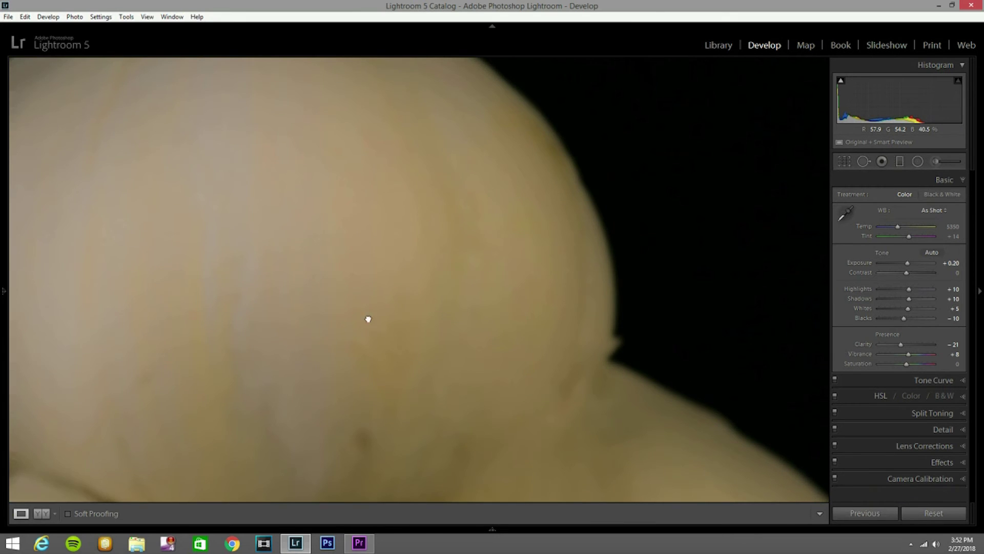
{"action": "left_click_drag", "start_coordinate": [368, 319], "coordinate": [475, 244]}
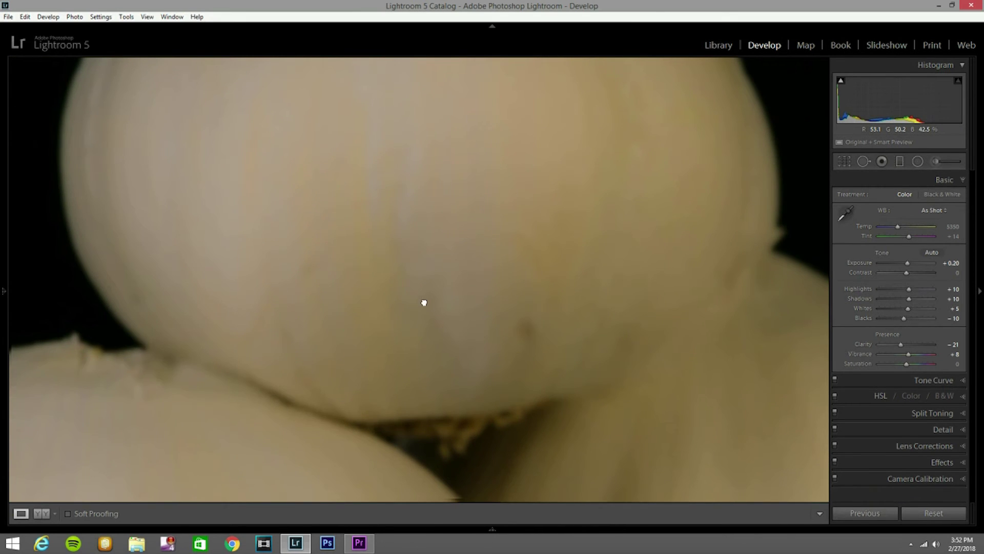
{"action": "scroll", "coordinate": [424, 301], "scroll_direction": "down", "scroll_amount": 5}
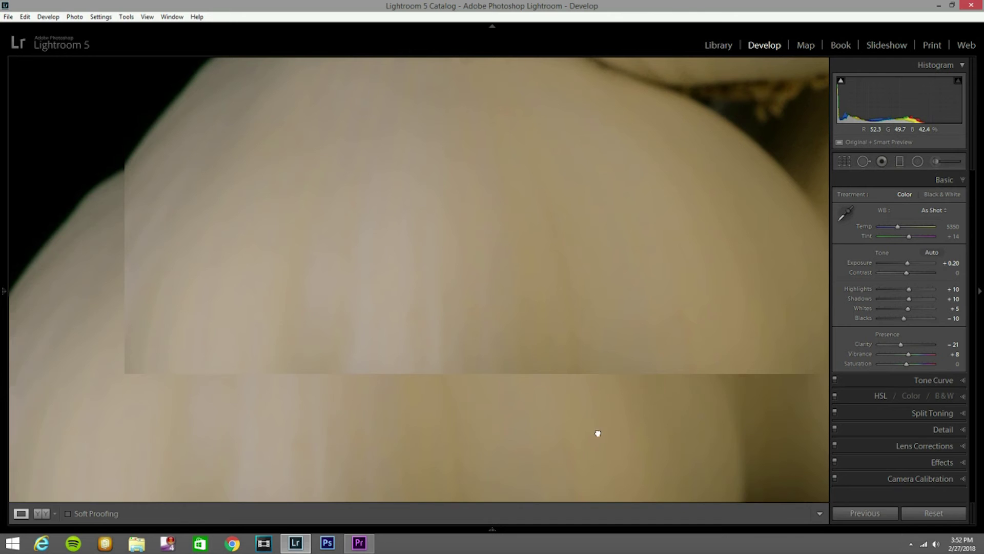
{"action": "key", "text": "z"}
{"action": "key", "text": "z"}
{"action": "key", "text": "z"}
{"action": "key", "text": "z"}
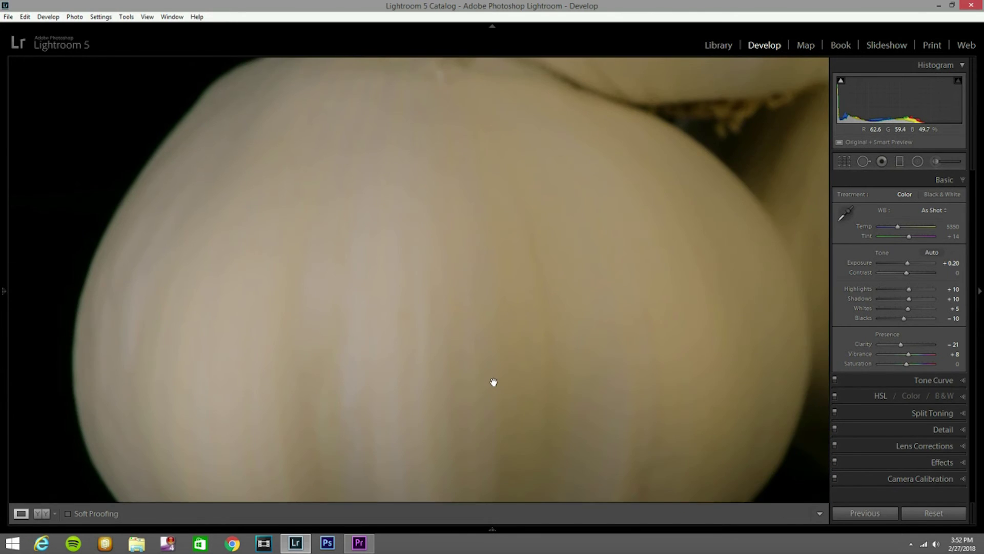
{"action": "key", "text": "z"}
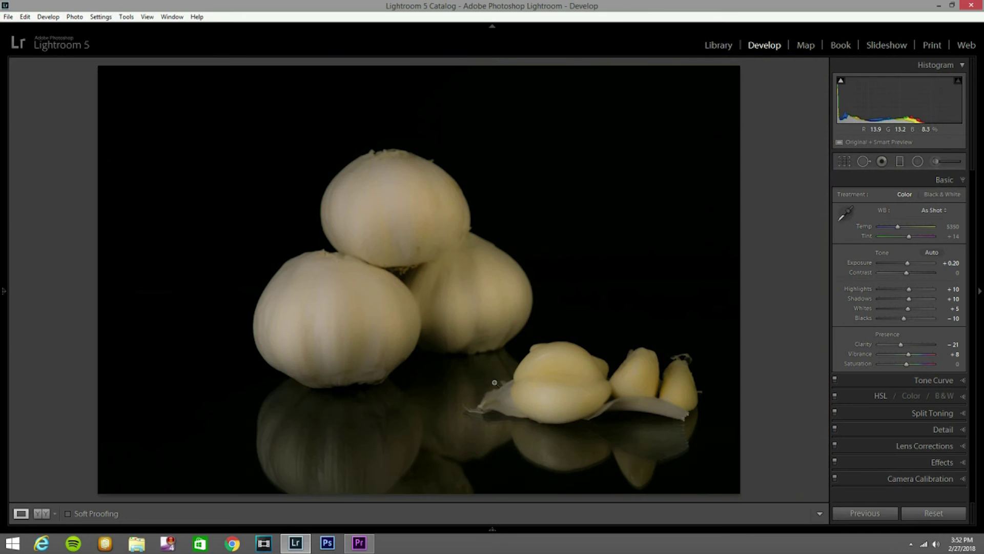
{"action": "key", "text": "z"}
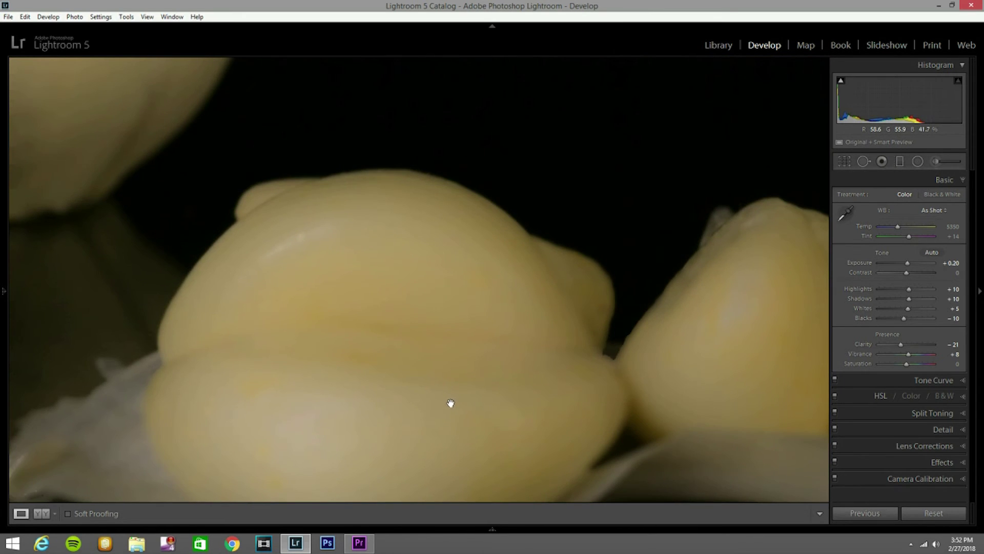
{"action": "key", "text": "z"}
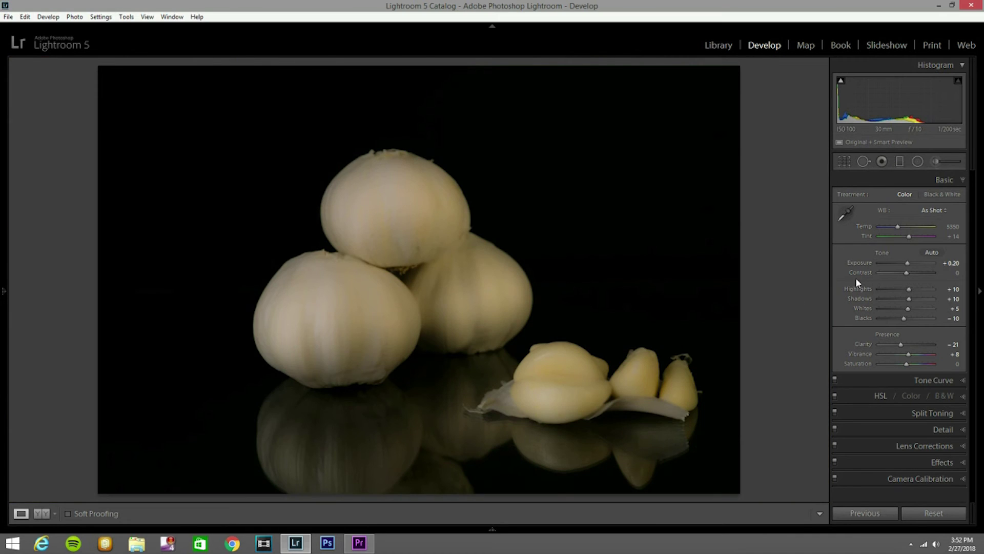
Reselect the second brush mask, set its Clarity to −43 and make its negative Sharpness less strong.
{"action": "left_click", "coordinate": [941, 162]}
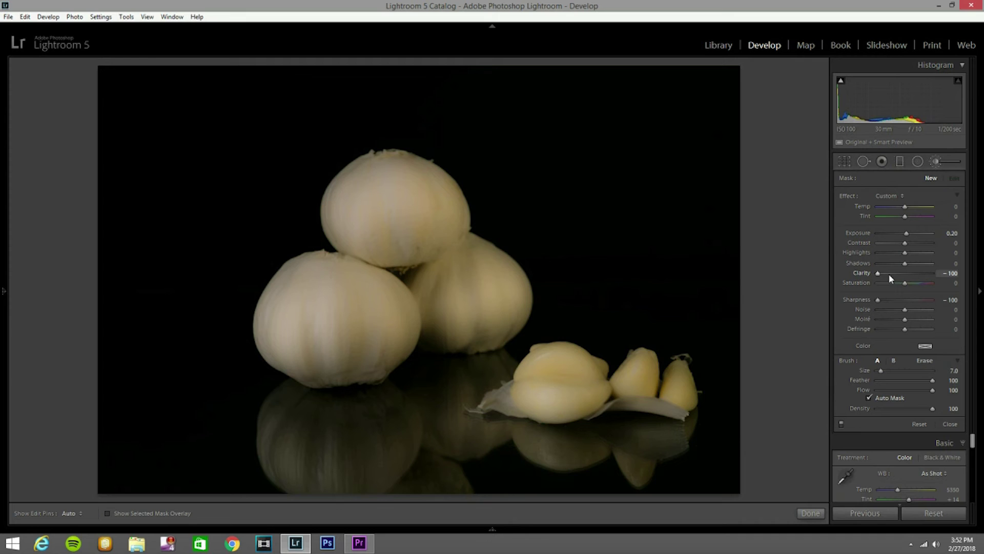
{"action": "mouse_move", "coordinate": [351, 261]}
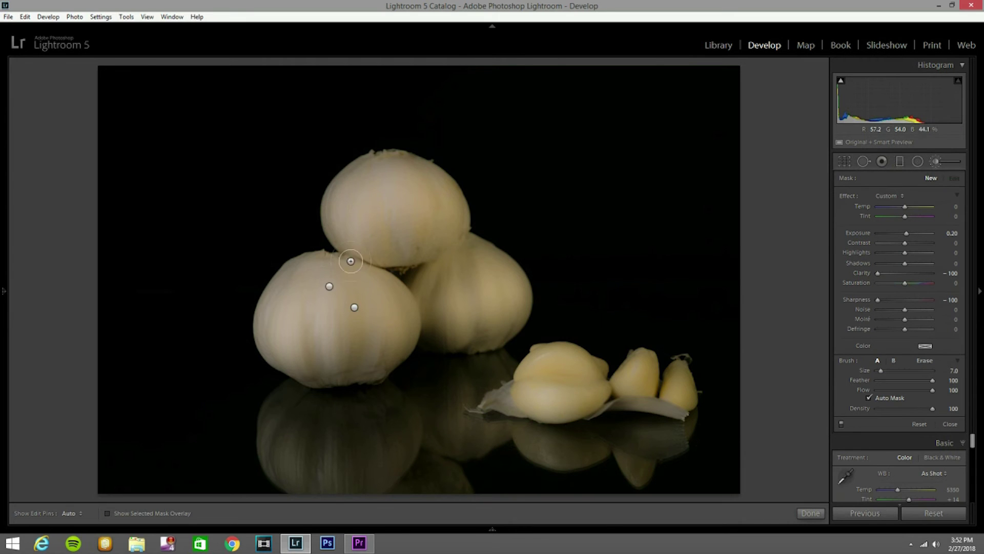
{"action": "left_click", "coordinate": [354, 308]}
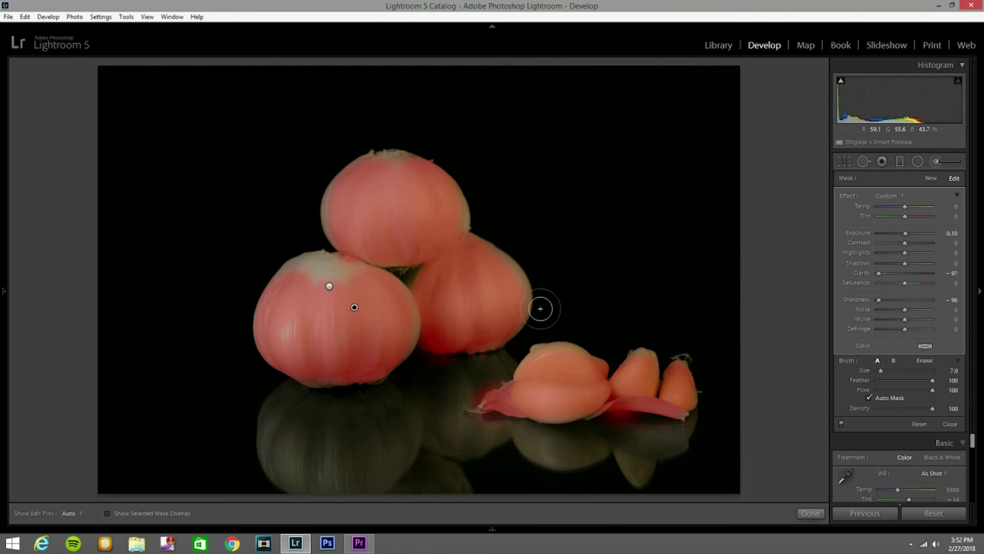
{"action": "left_click", "coordinate": [887, 273]}
{"action": "left_click_drag", "start_coordinate": [887, 273], "coordinate": [893, 273]}
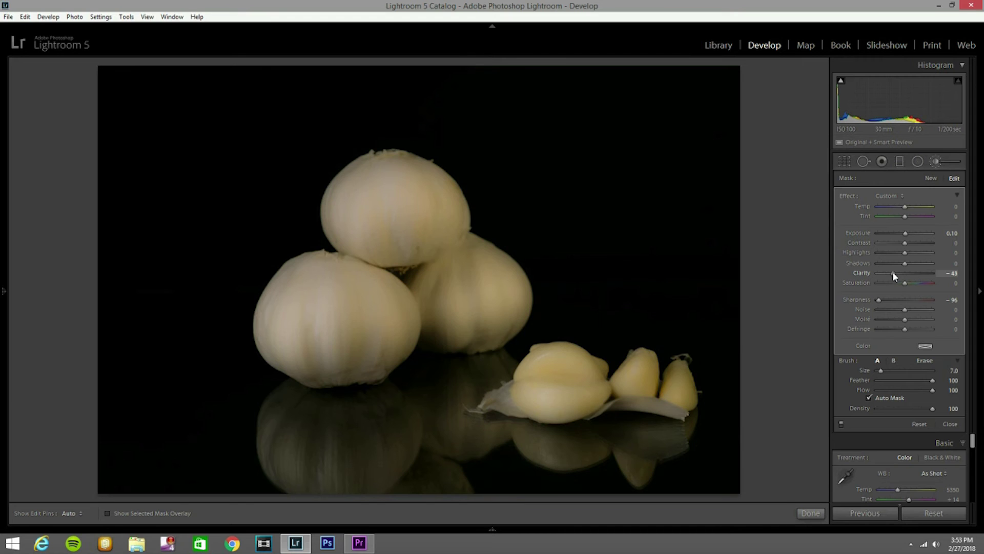
{"action": "left_click", "coordinate": [891, 300]}
{"action": "left_click_drag", "start_coordinate": [888, 300], "coordinate": [888, 300]}
{"action": "left_click", "coordinate": [936, 161]}
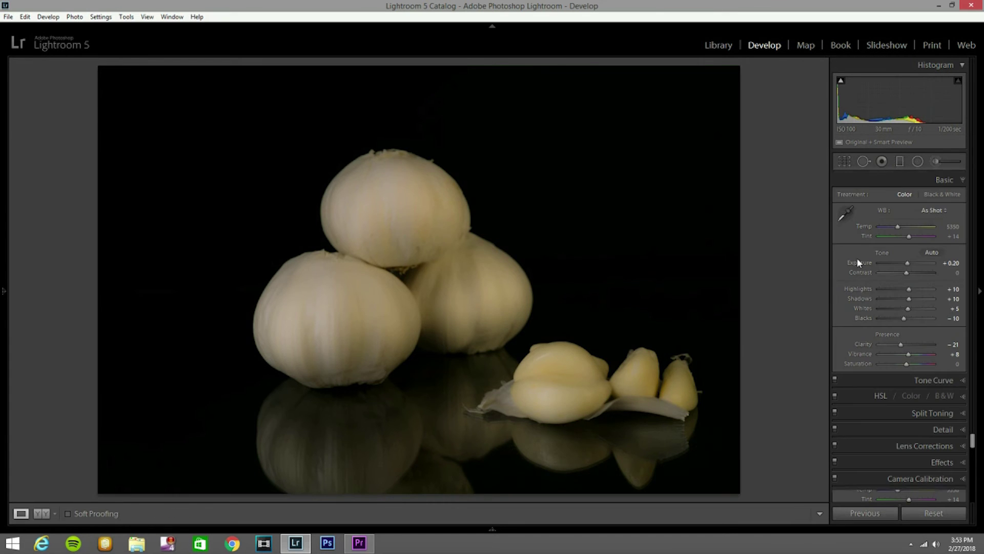
Clone out the small dark blemish near the base of the top garlic bulb with a size 64 spot.
{"action": "left_click", "coordinate": [407, 245]}
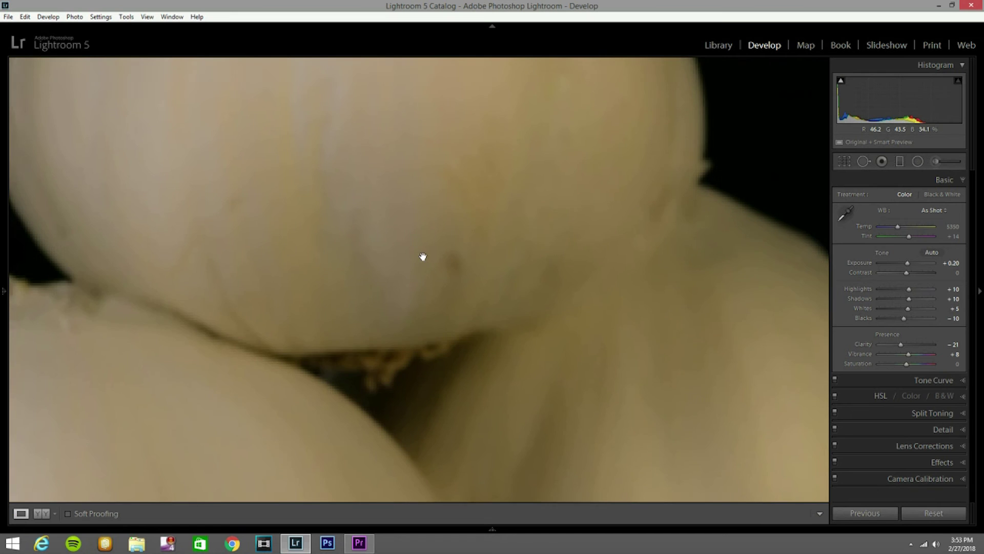
{"action": "left_click", "coordinate": [864, 161]}
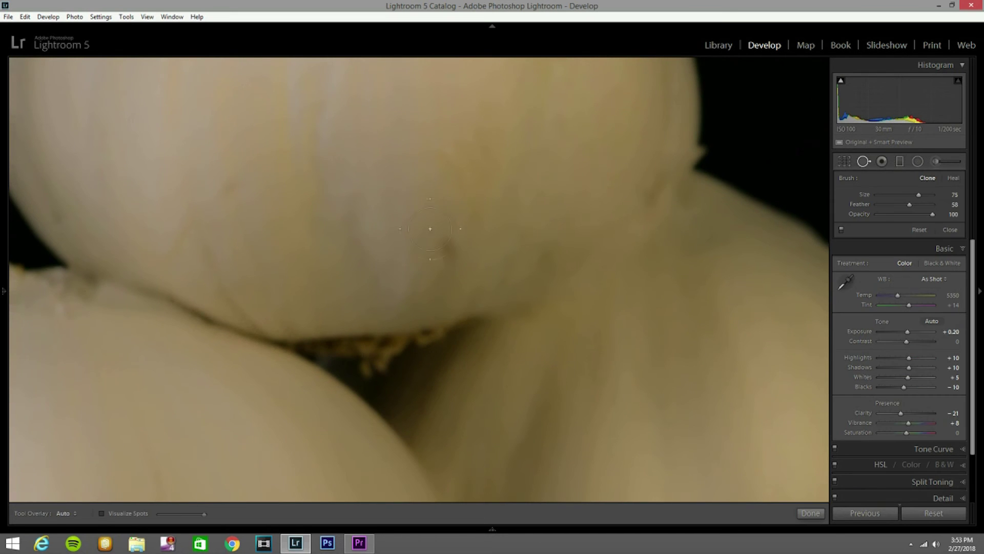
{"action": "scroll", "coordinate": [440, 241], "scroll_direction": "down", "scroll_amount": 3}
{"action": "left_click", "coordinate": [449, 248]}
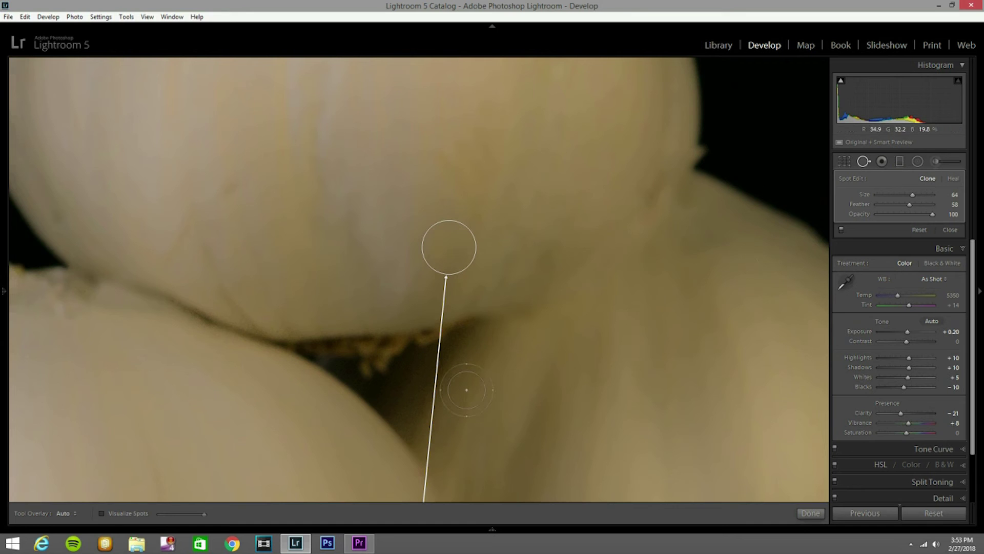
{"action": "left_click", "coordinate": [869, 163]}
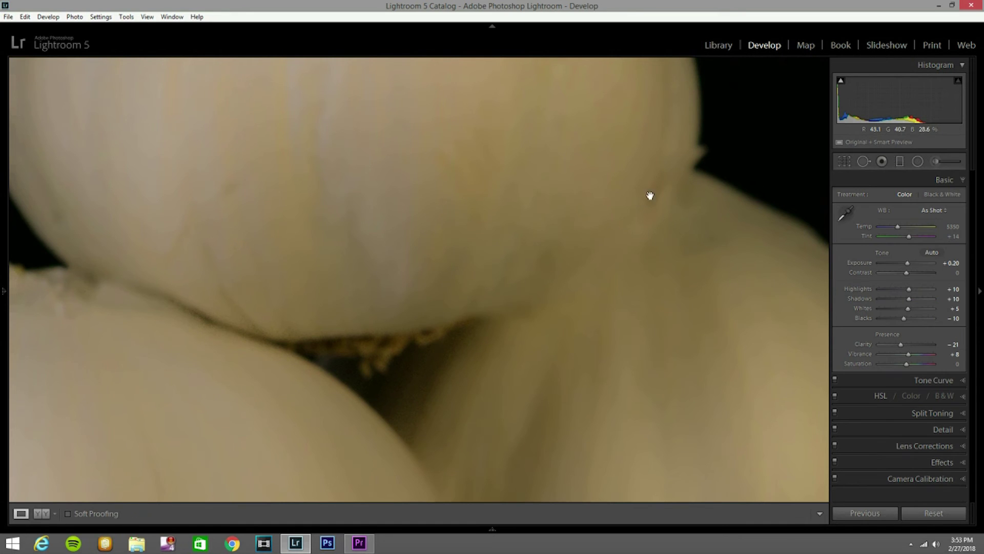
{"action": "left_click", "coordinate": [691, 248]}
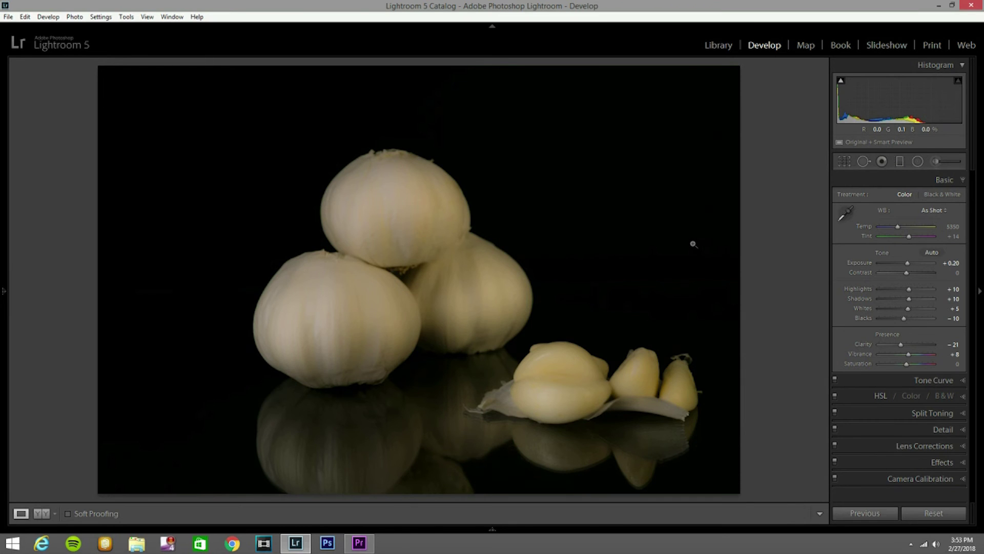
Crop the photo with an unlocked aspect ratio, trimming the empty area left of the bulbs and keeping the full image height.
{"action": "left_click", "coordinate": [845, 161]}
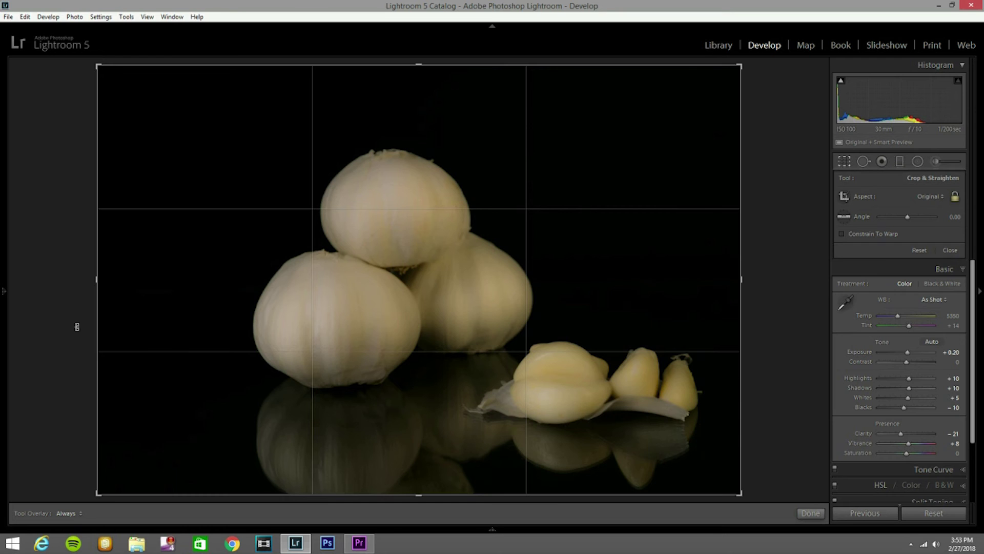
{"action": "left_click_drag", "start_coordinate": [102, 315], "coordinate": [128, 318]}
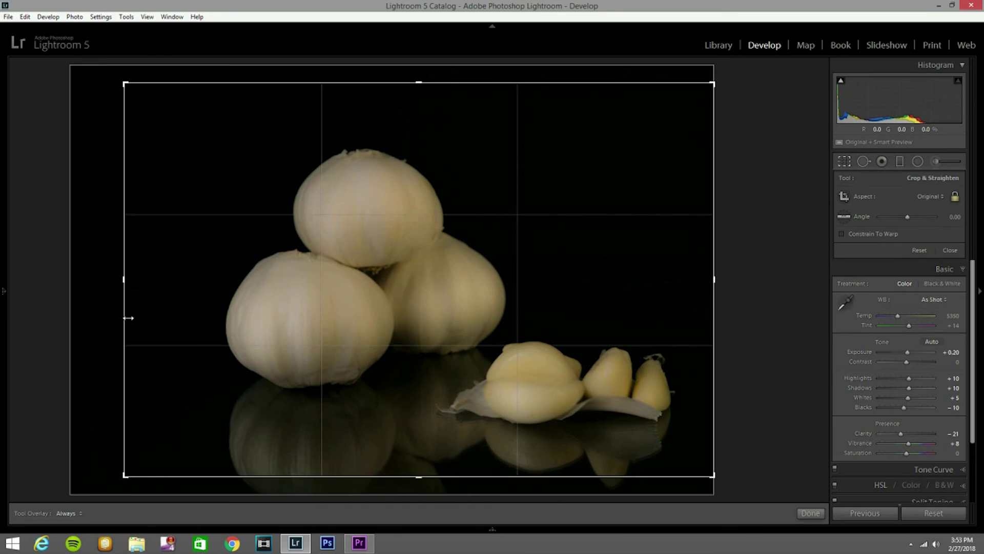
{"action": "left_click_drag", "start_coordinate": [373, 354], "coordinate": [382, 347]}
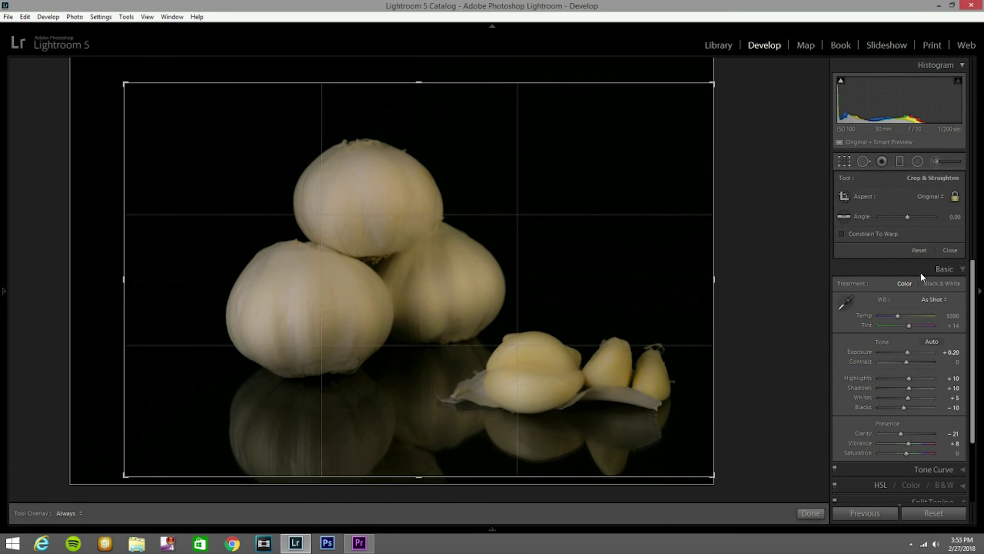
{"action": "left_click", "coordinate": [957, 197]}
{"action": "left_click_drag", "start_coordinate": [538, 83], "coordinate": [537, 59]}
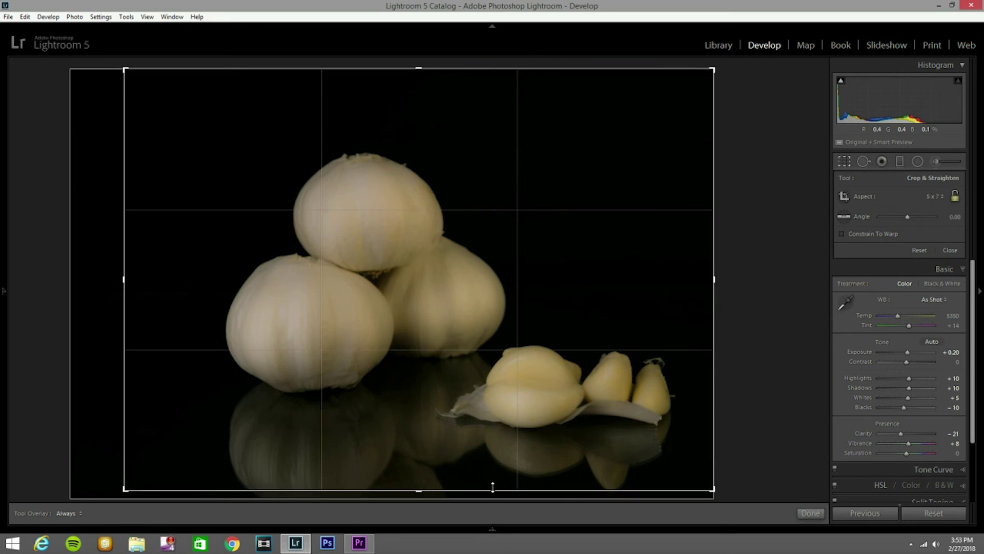
{"action": "left_click_drag", "start_coordinate": [493, 487], "coordinate": [493, 513]}
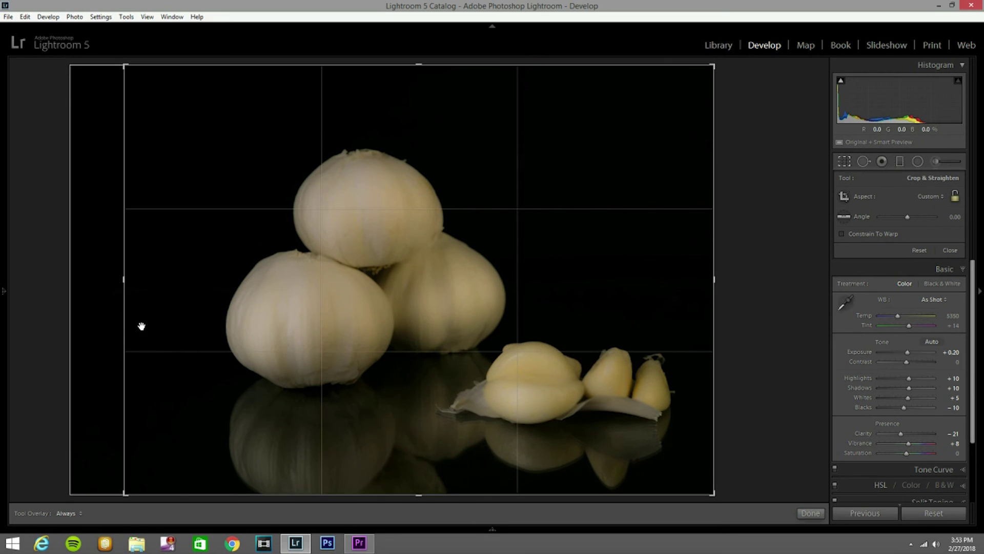
{"action": "left_click_drag", "start_coordinate": [127, 321], "coordinate": [138, 322]}
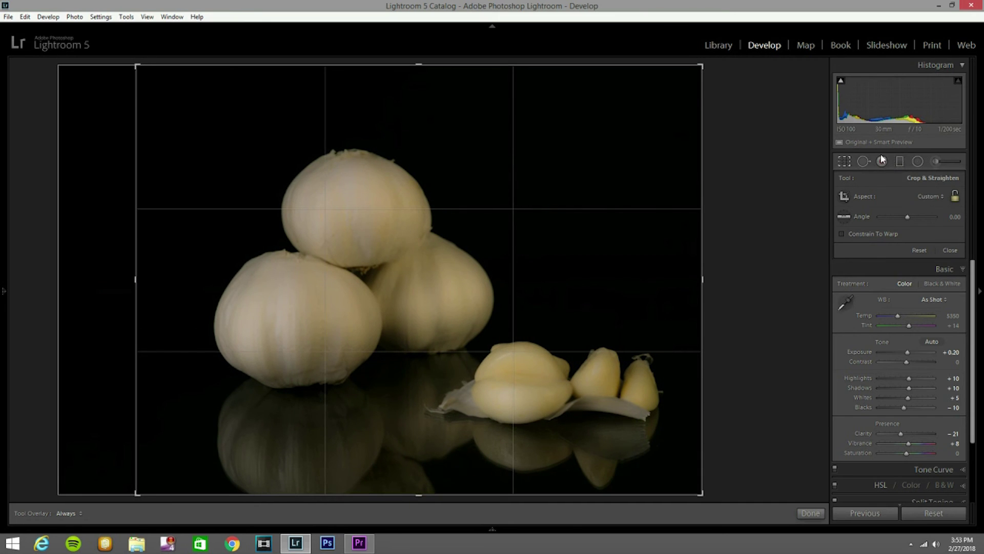
{"action": "left_click", "coordinate": [844, 162]}
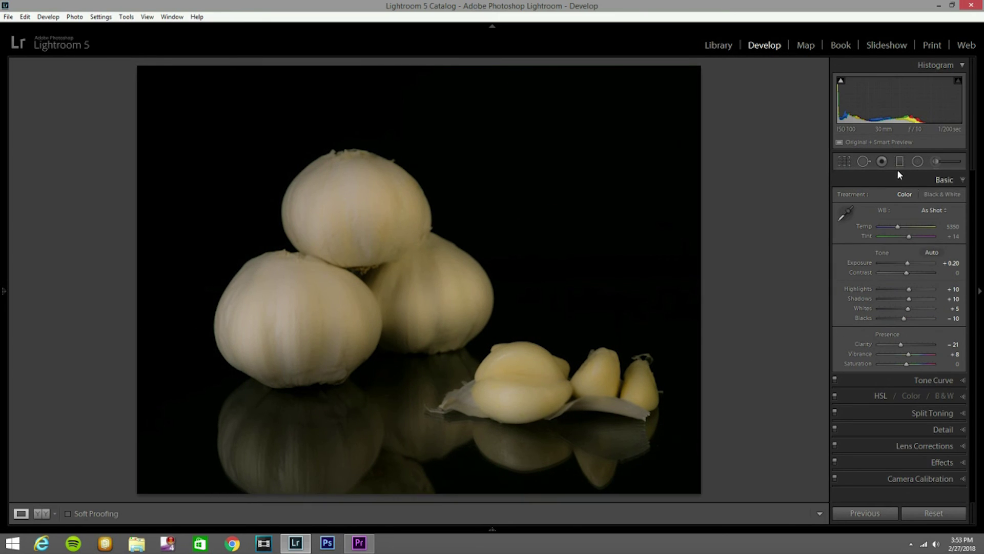
Trim the dark space above the bulbs to bring the crop to a 5 x 7 ratio.
{"action": "left_click", "coordinate": [846, 162]}
{"action": "left_click_drag", "start_coordinate": [546, 69], "coordinate": [540, 81]}
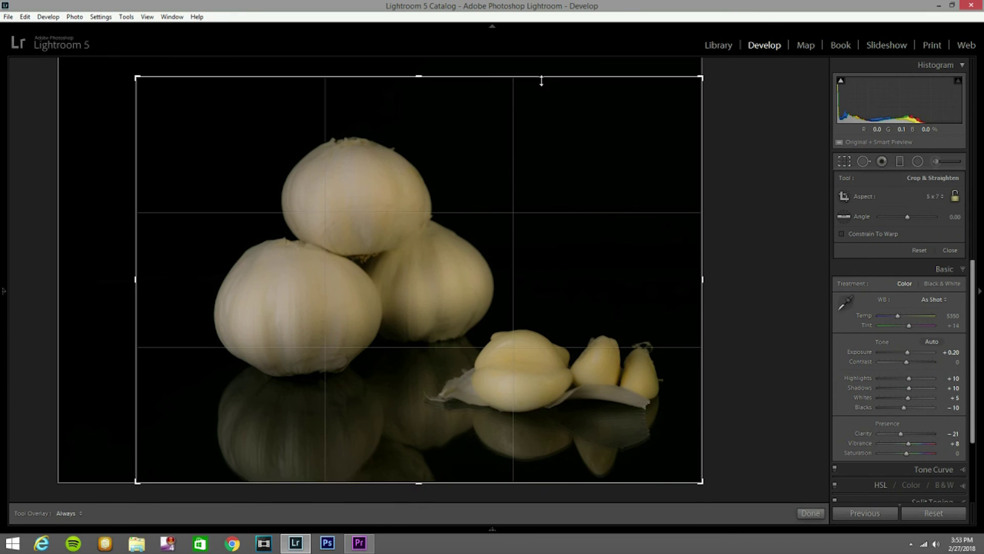
{"action": "left_click", "coordinate": [846, 161]}
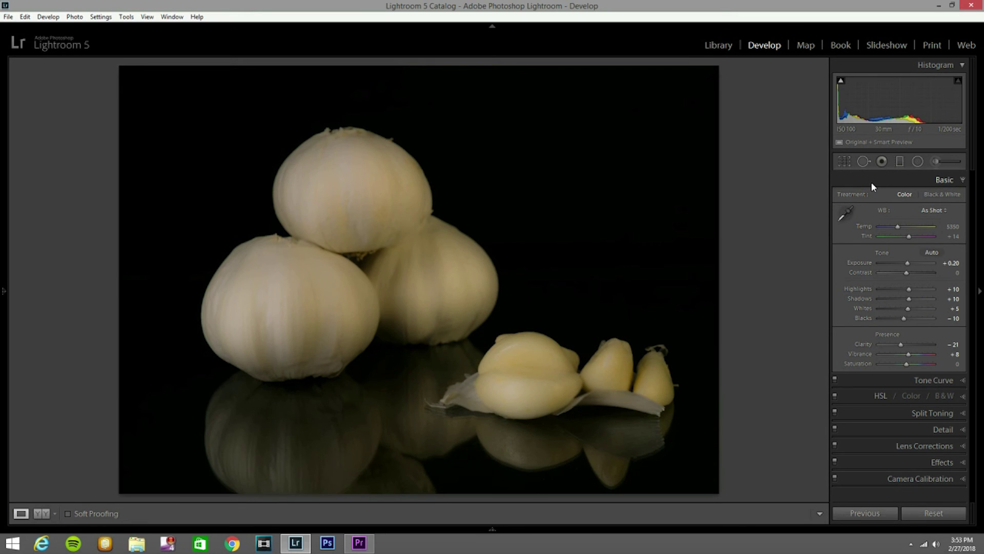
Compare the before and after versions of the garlic photo side by side with the surrounding interface blacked out.
{"action": "key", "text": "y"}
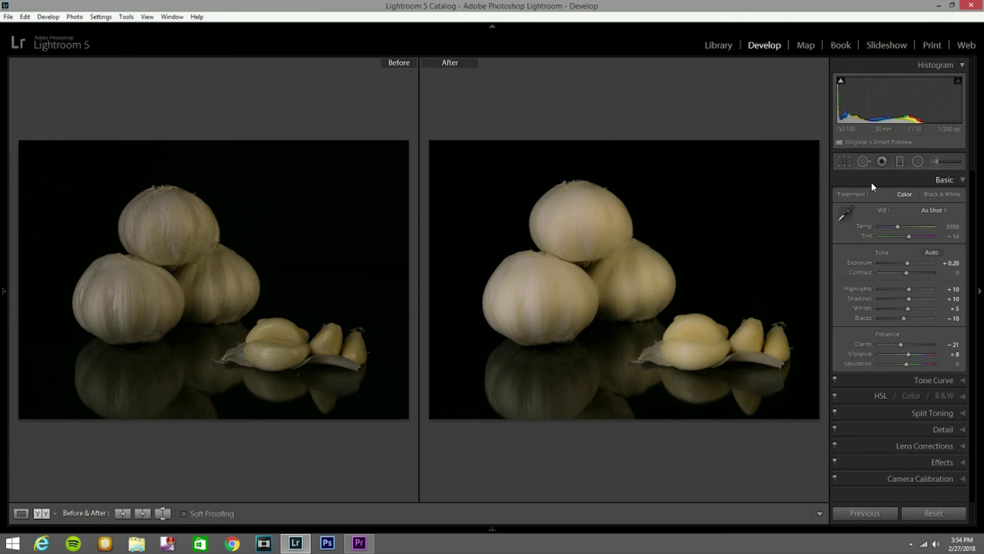
{"action": "key", "text": "l"}
{"action": "key", "text": "l"}
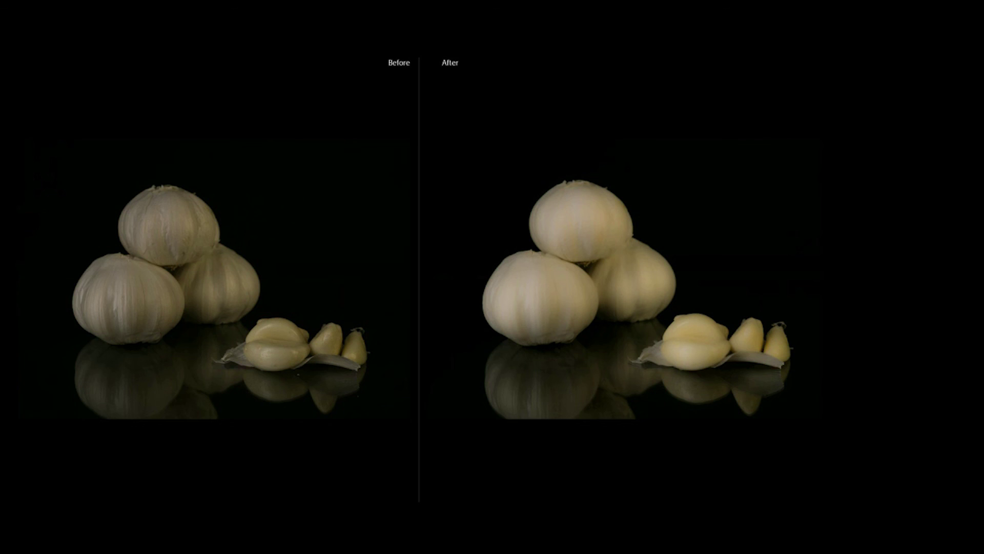
{"action": "key", "text": "y"}
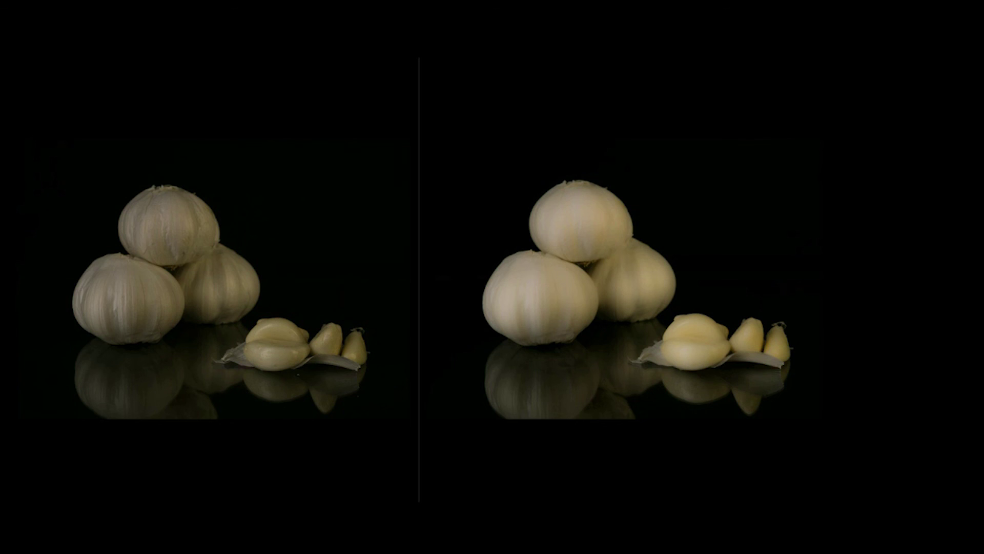